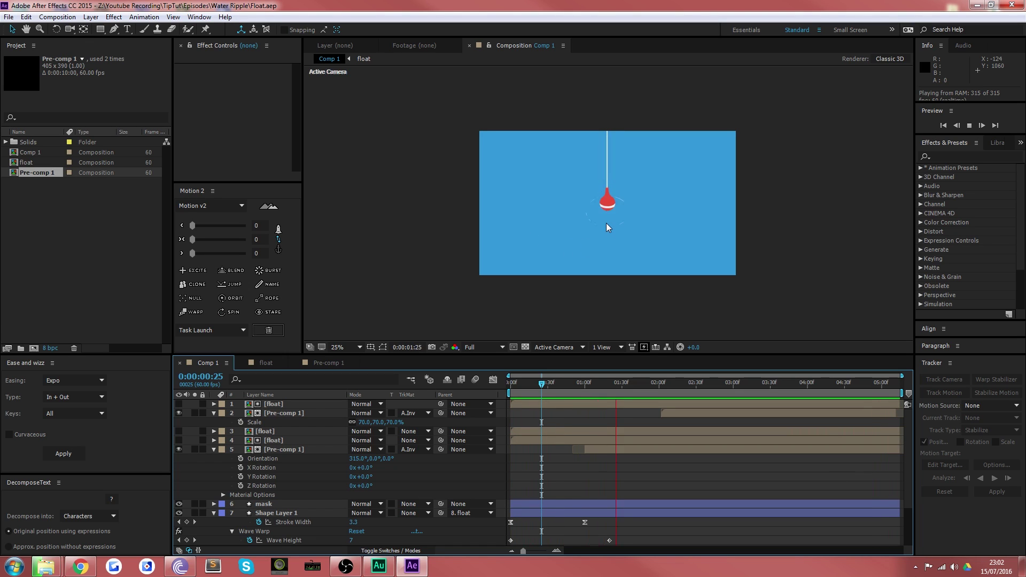
- Scrub to about 1:10, play back the ripple animation, then step back to where the ripple appears
{"action": "left_click_drag", "start_coordinate": [562, 383], "coordinate": [599, 401]}
{"action": "scroll", "coordinate": [605, 286], "scroll_direction": "up", "scroll_amount": 4}
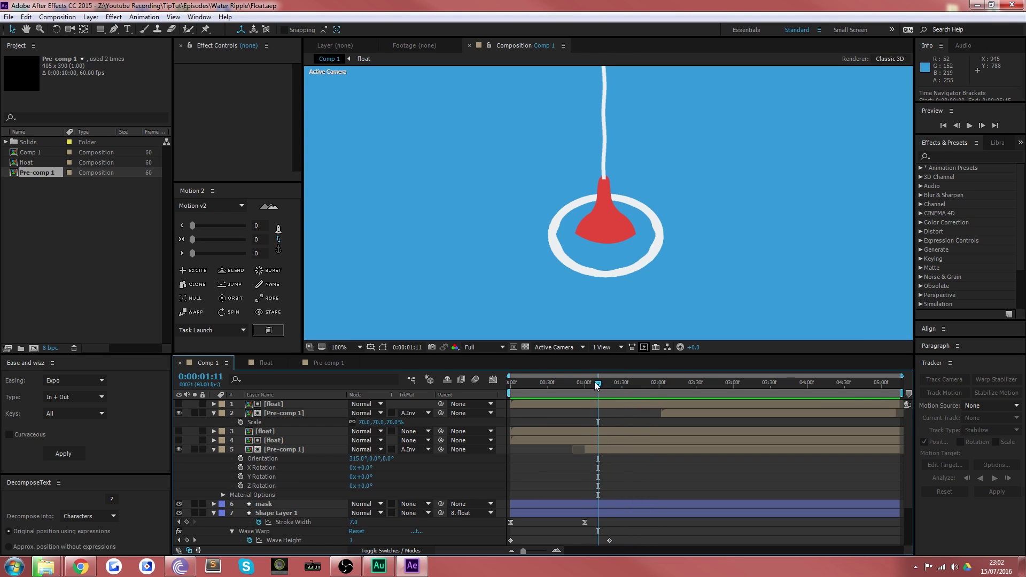
{"action": "key", "text": "space"}
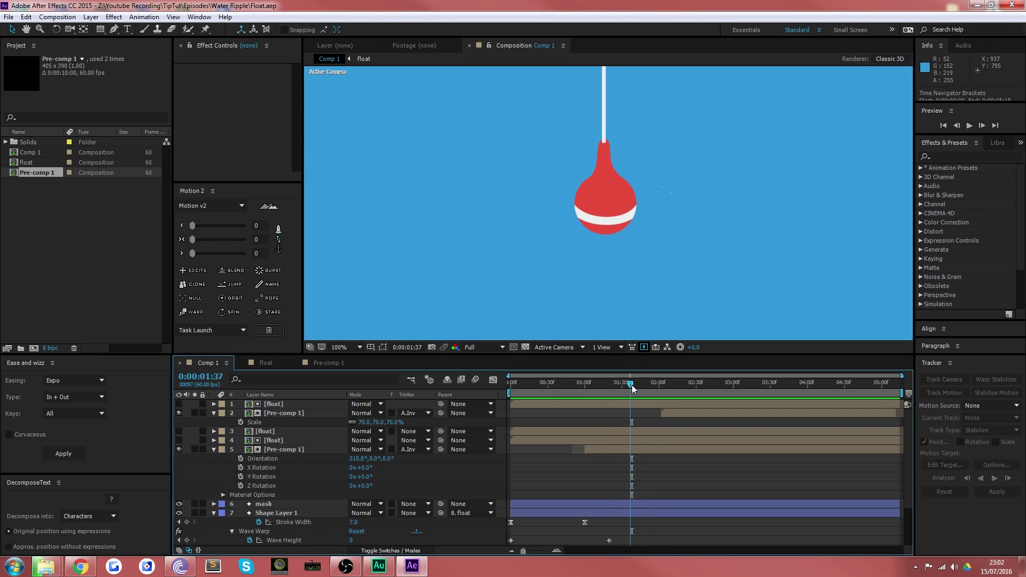
{"action": "left_click_drag", "start_coordinate": [630, 384], "coordinate": [505, 329]}
{"action": "scroll", "coordinate": [577, 231], "scroll_direction": "down", "scroll_amount": 4}
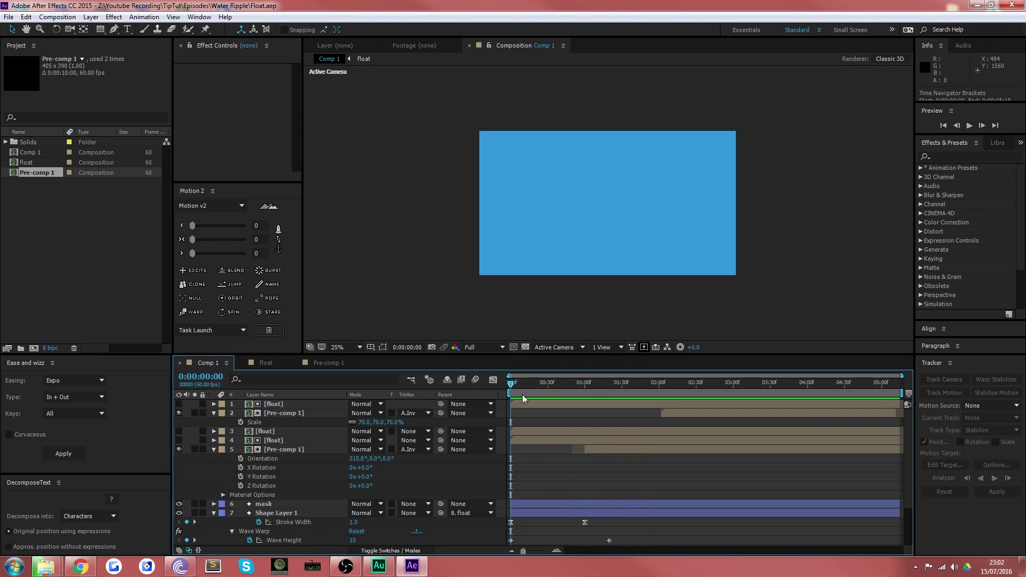
{"action": "left_click_drag", "start_coordinate": [509, 386], "coordinate": [595, 364]}
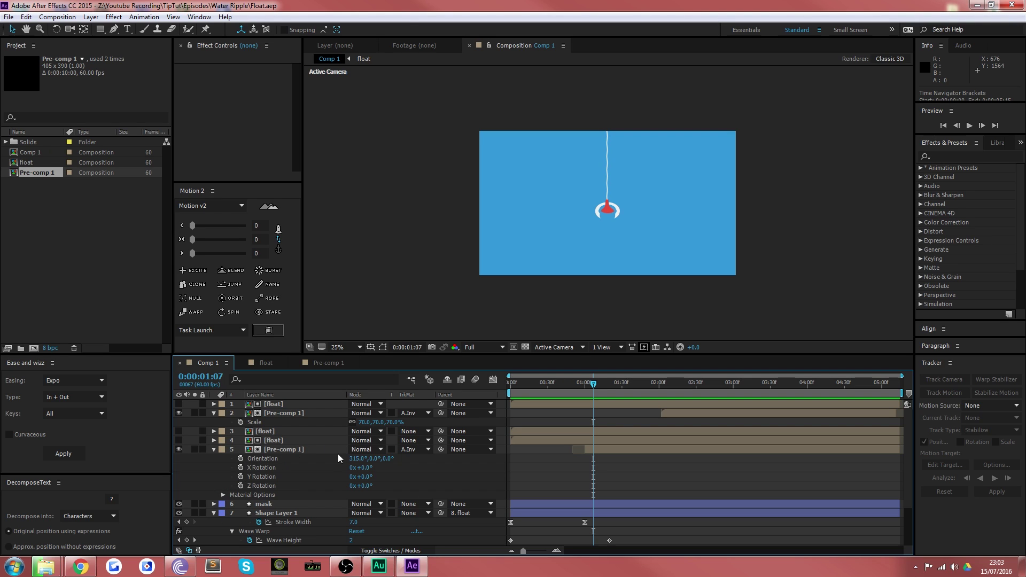
- Show Shape Layer 1's Wave Warp settings, preview the float's bobbing, and stop near 1:10
{"action": "left_click", "coordinate": [283, 512]}
{"action": "key", "text": "u"}
{"action": "scroll", "coordinate": [313, 498], "scroll_direction": "down", "scroll_amount": 2}
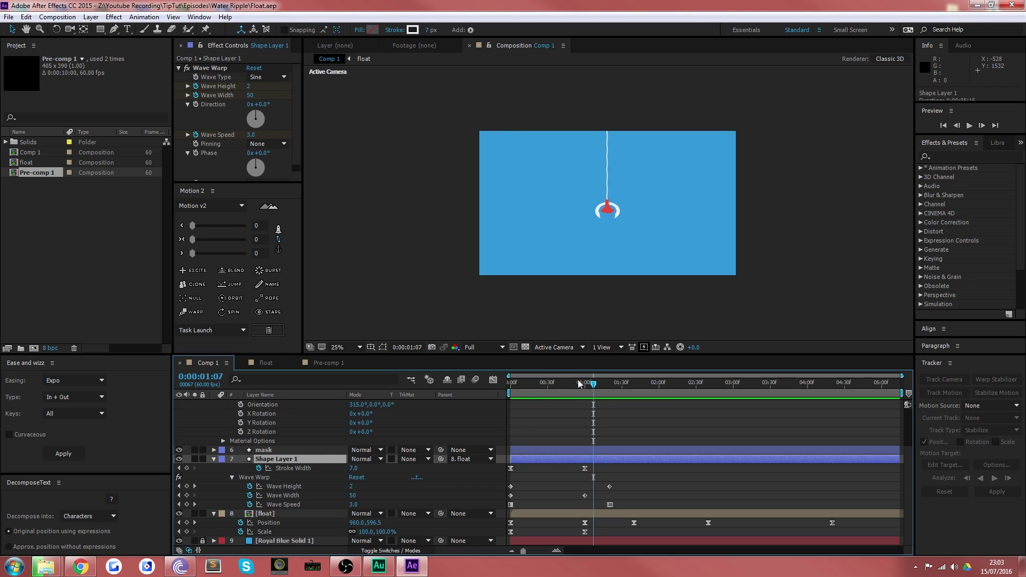
{"action": "left_click_drag", "start_coordinate": [578, 383], "coordinate": [485, 380]}
{"action": "key", "text": "space"}
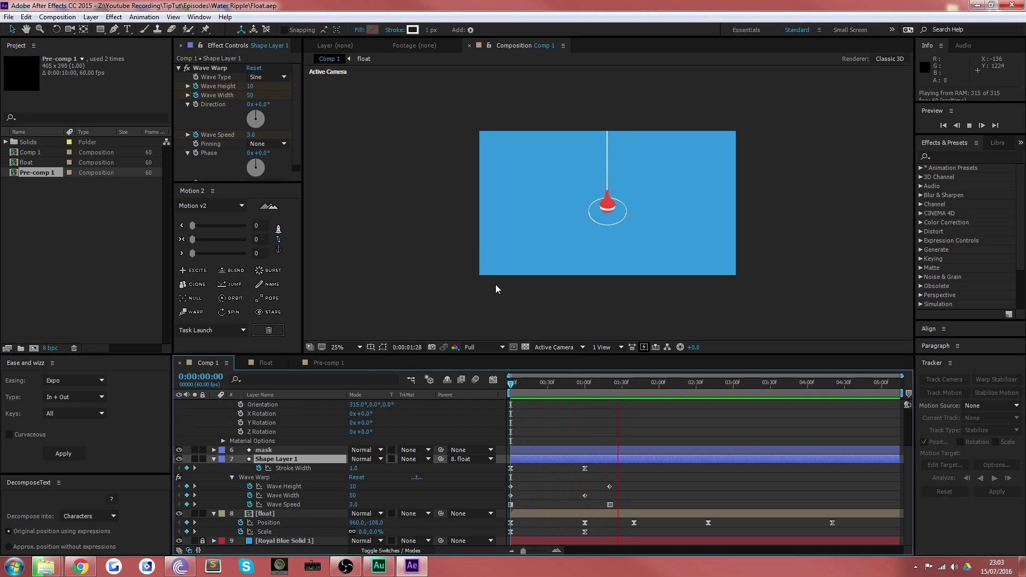
{"action": "left_click_drag", "start_coordinate": [584, 391], "coordinate": [624, 392]}
{"action": "left_click", "coordinate": [400, 287]}
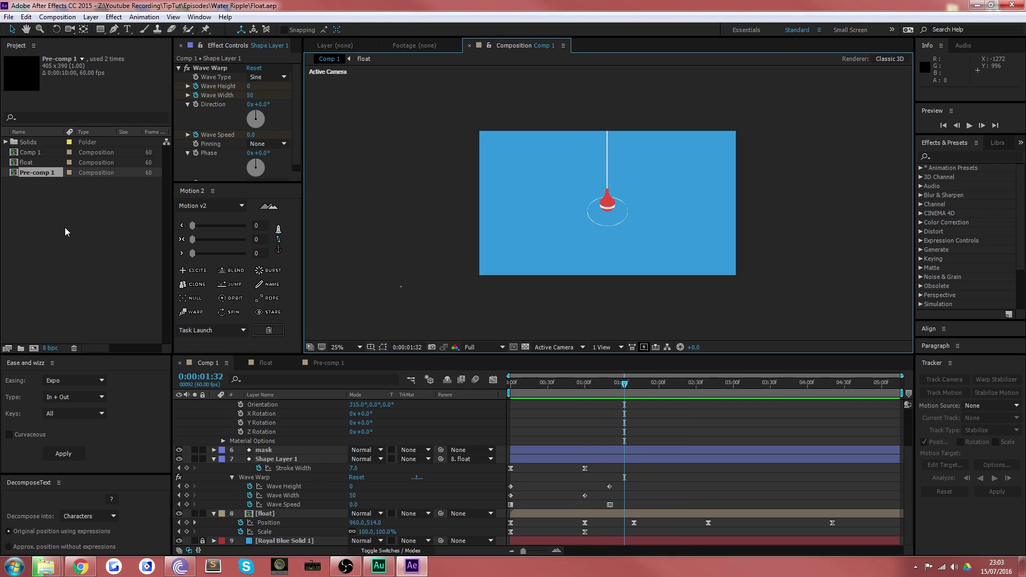
- Create a project folder named old and move all existing project items into it
{"action": "left_click", "coordinate": [65, 232]}
{"action": "right_click", "coordinate": [47, 230]}
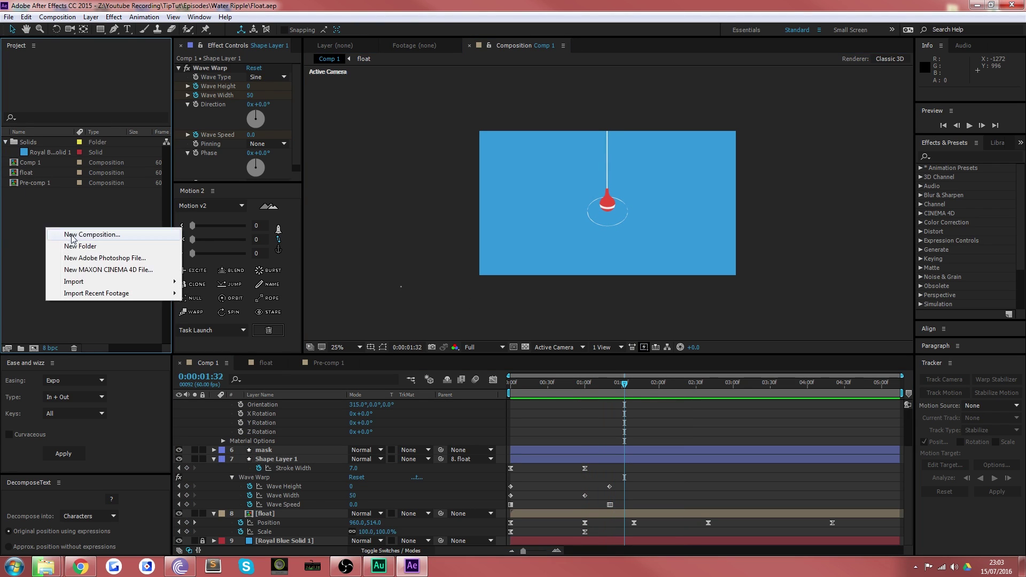
{"action": "left_click", "coordinate": [87, 246]}
{"action": "type", "text": "old"}
{"action": "key", "text": "Return"}
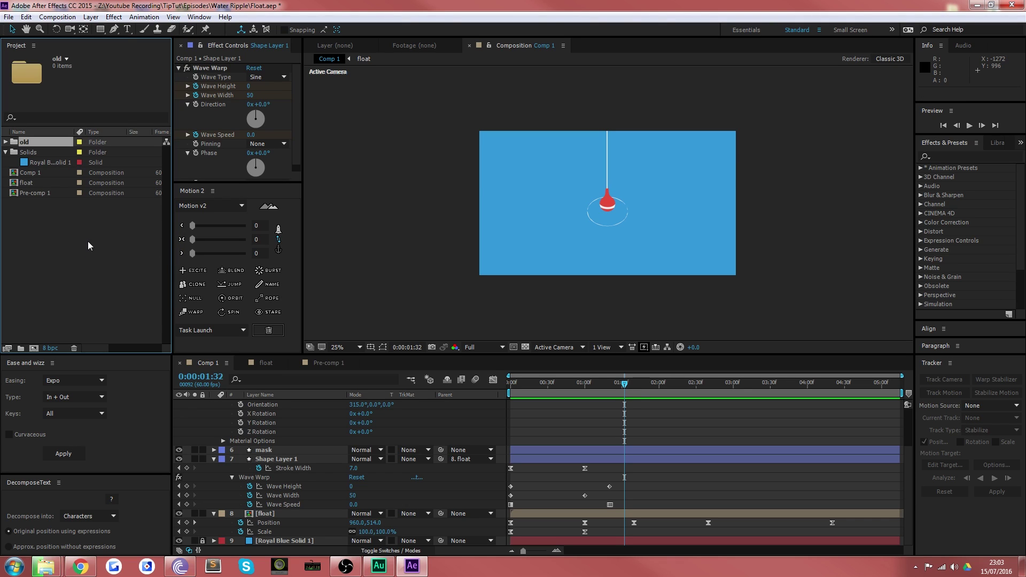
{"action": "left_click_drag", "start_coordinate": [113, 233], "coordinate": [32, 143]}
{"action": "left_click", "coordinate": [59, 220]}
{"action": "left_click_drag", "start_coordinate": [59, 220], "coordinate": [24, 142]}
- Create a new composition named tut at 30 fps with a 0:00:05:00 duration
{"action": "right_click", "coordinate": [47, 186]}
{"action": "left_click", "coordinate": [82, 191]}
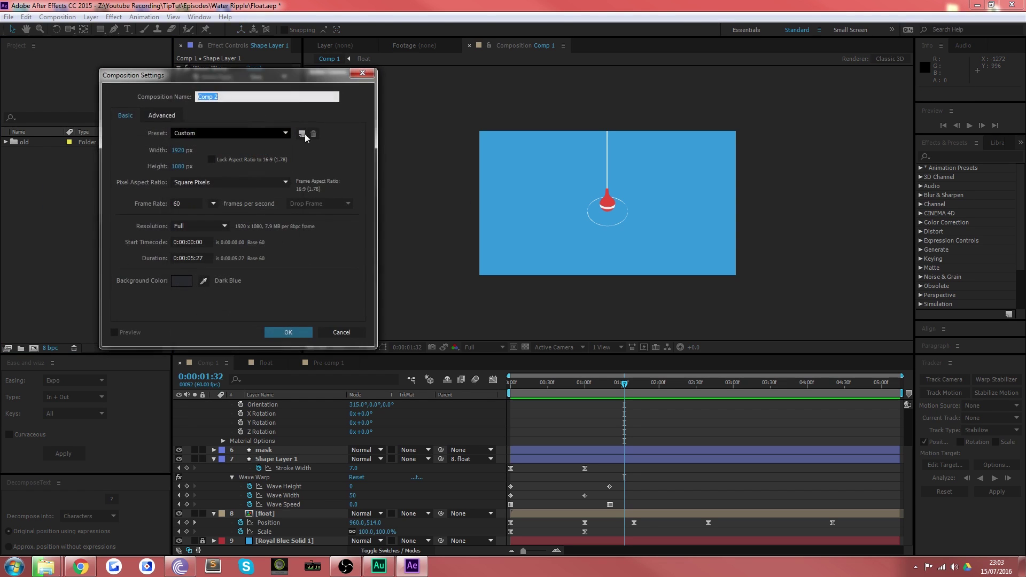
{"action": "left_click_drag", "start_coordinate": [220, 80], "coordinate": [599, 134]}
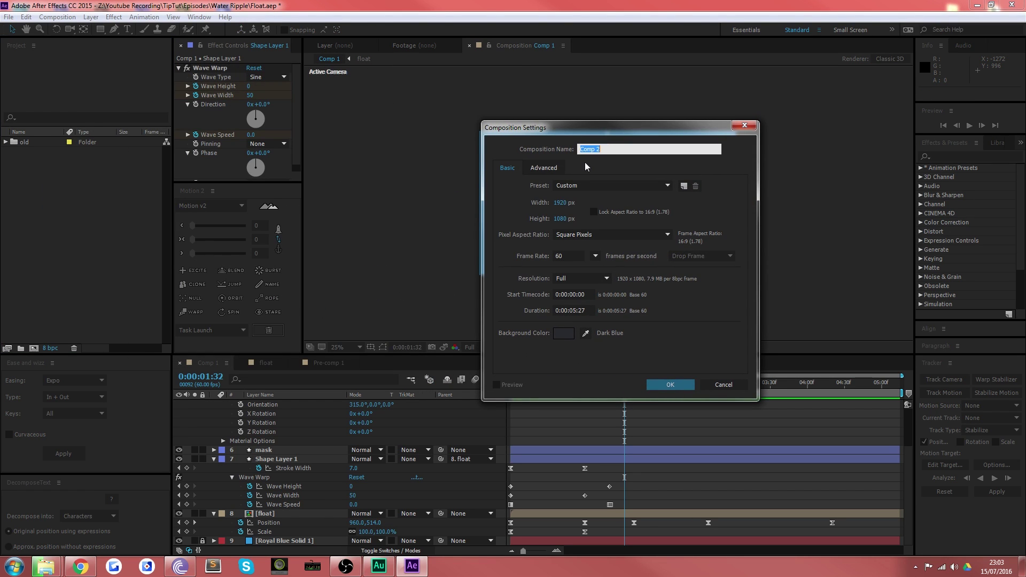
{"action": "left_click", "coordinate": [570, 255]}
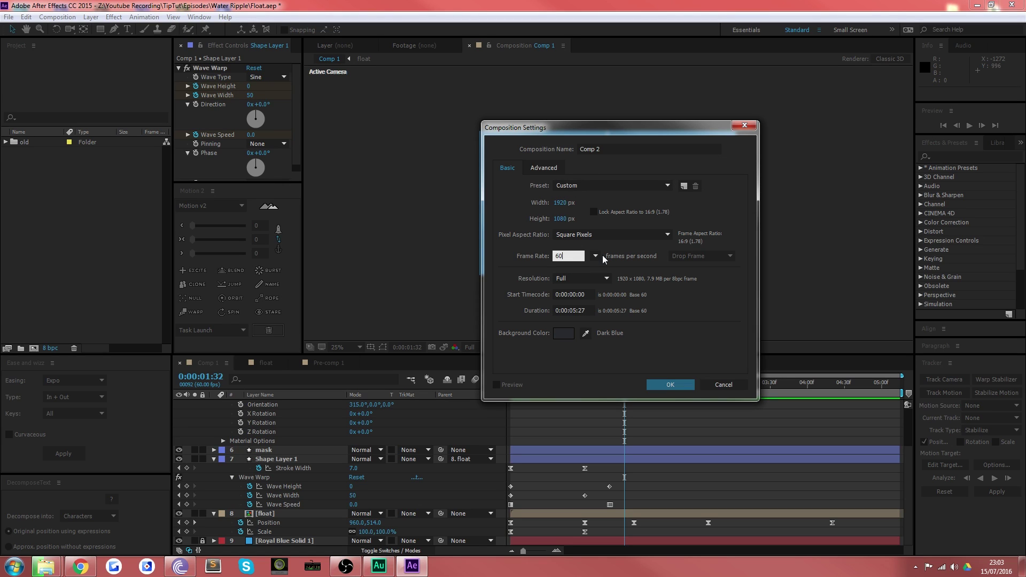
{"action": "key", "text": "BackSpace"}
{"action": "key", "text": "BackSpace"}
{"action": "type", "text": "30"}
{"action": "left_click", "coordinate": [591, 308]}
{"action": "type", "text": "00"}
{"action": "left_click", "coordinate": [646, 322]}
{"action": "left_click", "coordinate": [614, 149]}
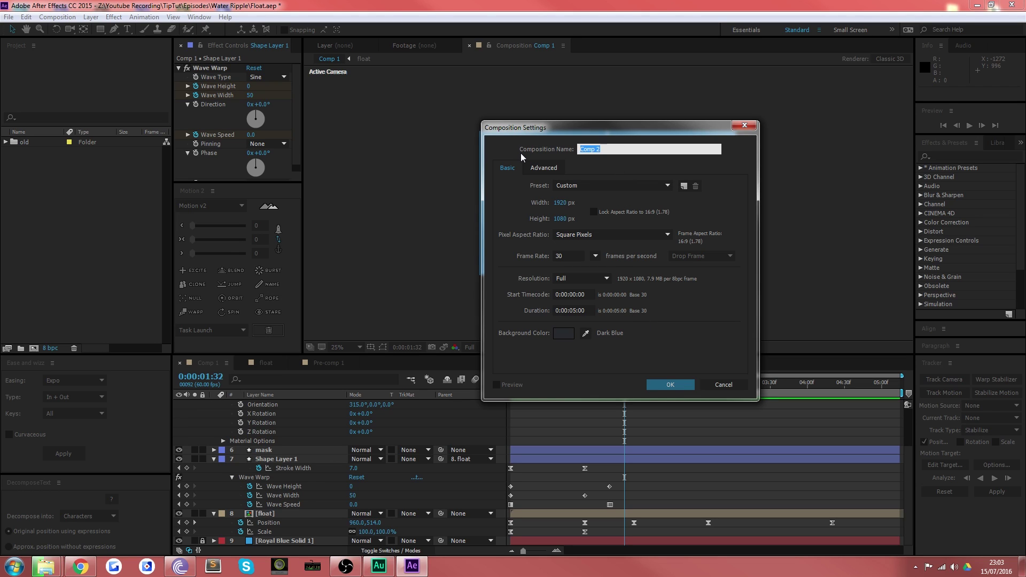
{"action": "type", "text": "tut"}
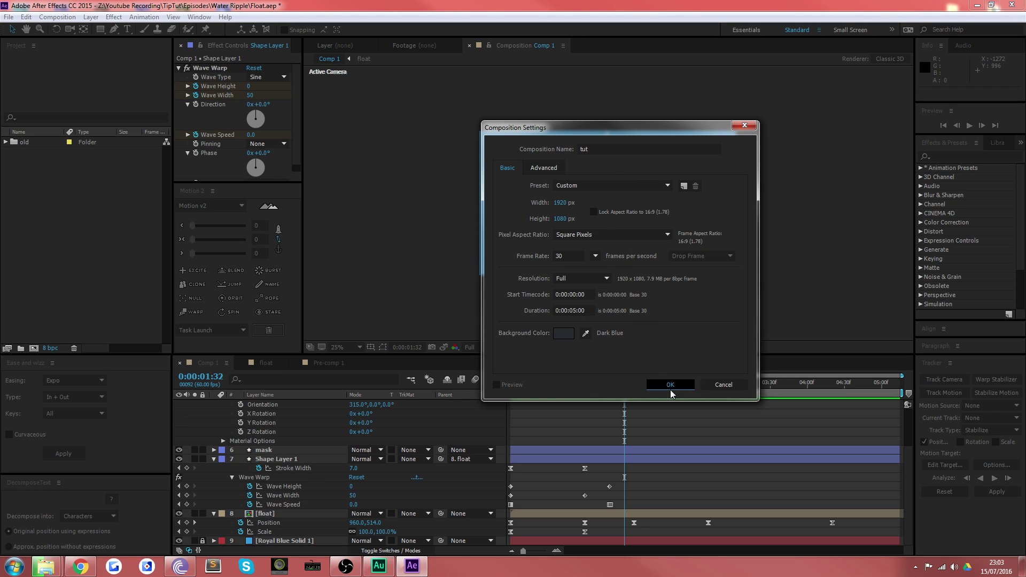
{"action": "left_click", "coordinate": [670, 386]}
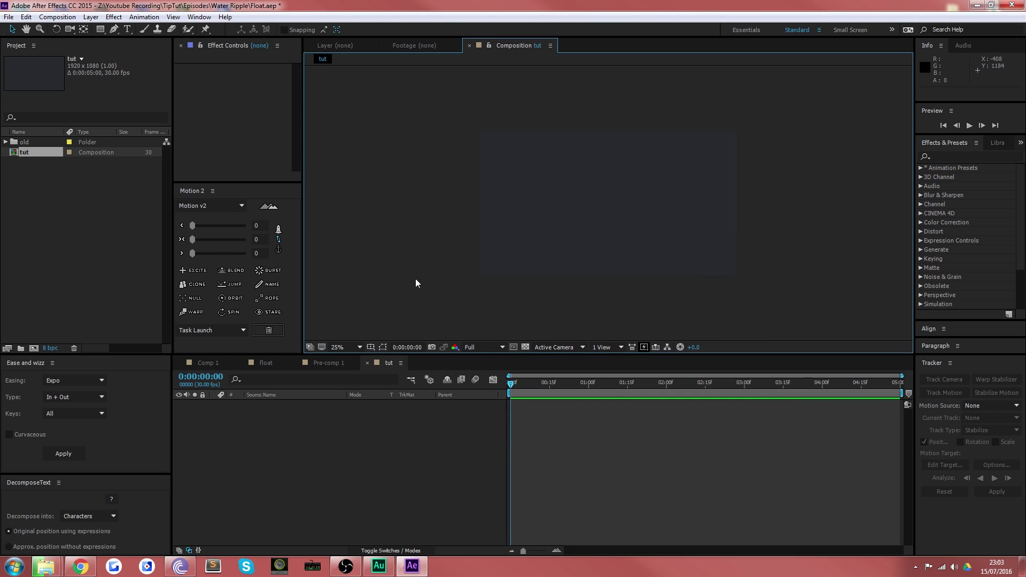
- Add a comp-size Royal Blue Solid 2 layer as the tut background
{"action": "left_click", "coordinate": [90, 17]}
{"action": "mouse_move", "coordinate": [105, 29]}
{"action": "left_click", "coordinate": [198, 40]}
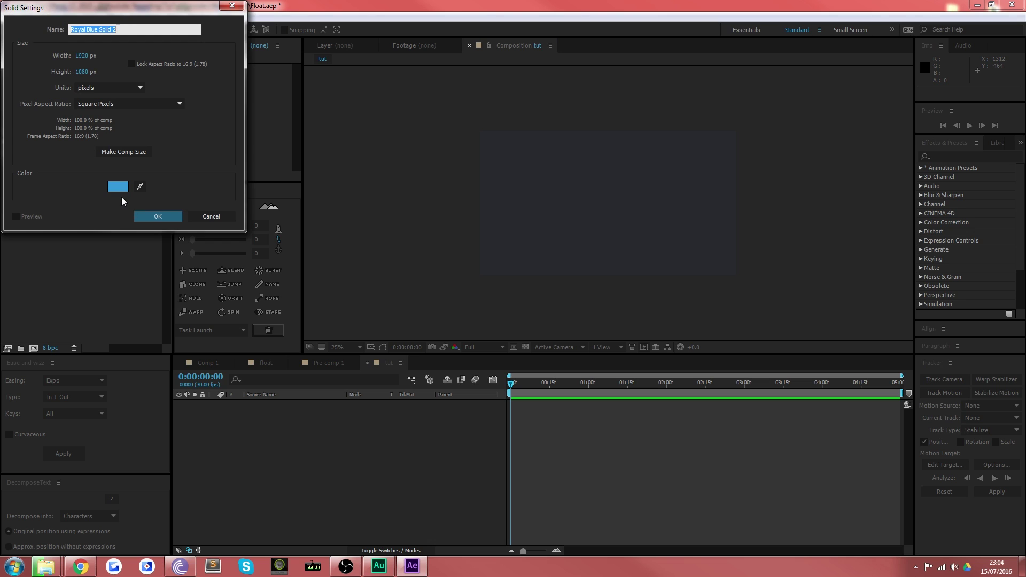
{"action": "left_click", "coordinate": [154, 215]}
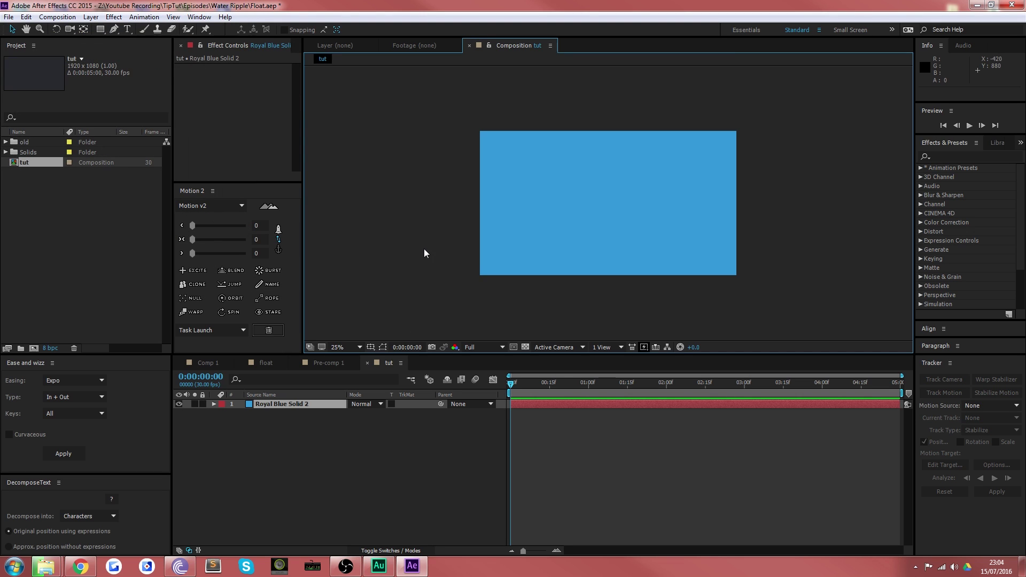
{"action": "left_click", "coordinate": [411, 174]}
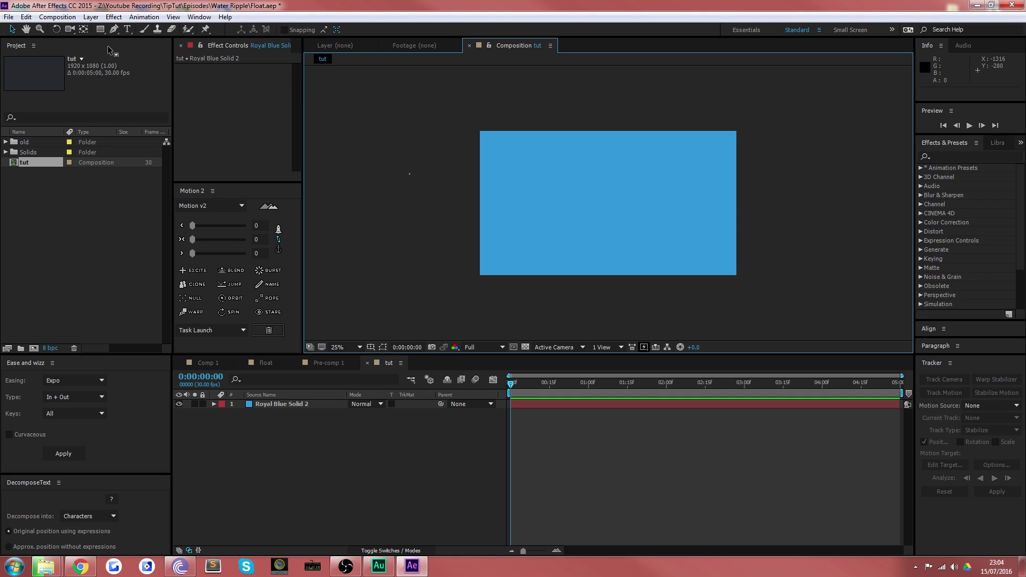
- With the Ellipse tool and an EAEAEA light grey fill, draw a circle on the blue background
{"action": "left_click_drag", "start_coordinate": [97, 28], "coordinate": [129, 53]}
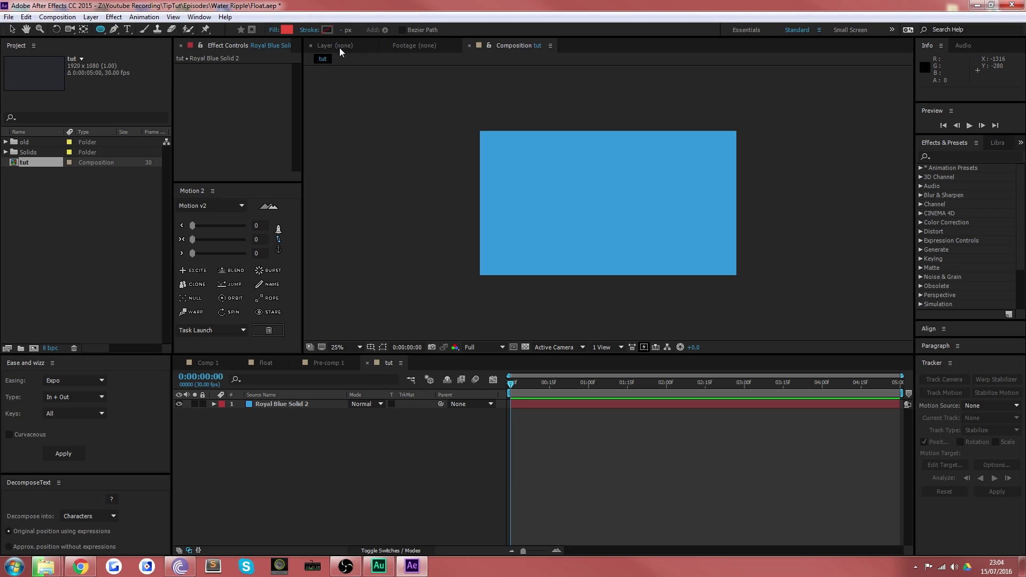
{"action": "left_click", "coordinate": [287, 30]}
{"action": "mouse_move", "coordinate": [121, 84]}
{"action": "left_mouse_down"}
{"action": "mouse_move", "coordinate": [5, 26]}
{"action": "mouse_move", "coordinate": [20, 35]}
{"action": "mouse_move", "coordinate": [4, 37]}
{"action": "left_mouse_up"}
{"action": "left_click_drag", "start_coordinate": [159, 80], "coordinate": [159, 73]}
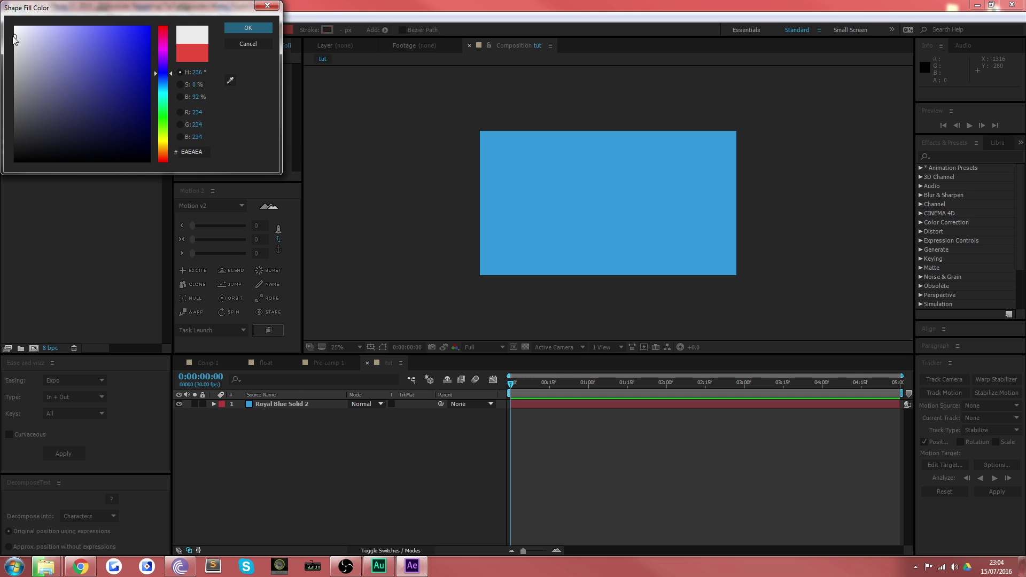
{"action": "left_click", "coordinate": [248, 27]}
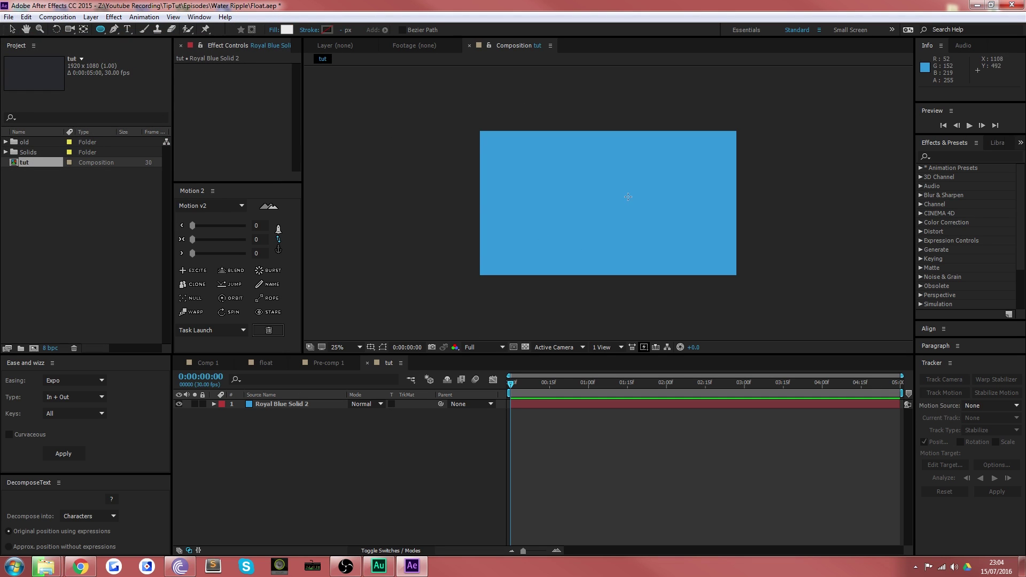
{"action": "left_click_drag", "start_coordinate": [602, 214], "coordinate": [582, 195]}
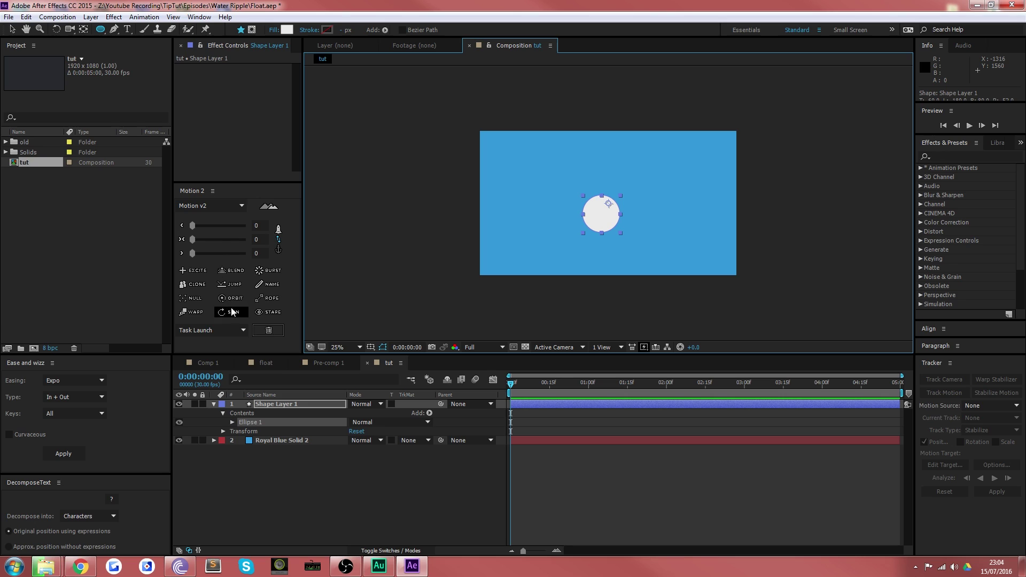
{"action": "left_click", "coordinate": [268, 242]}
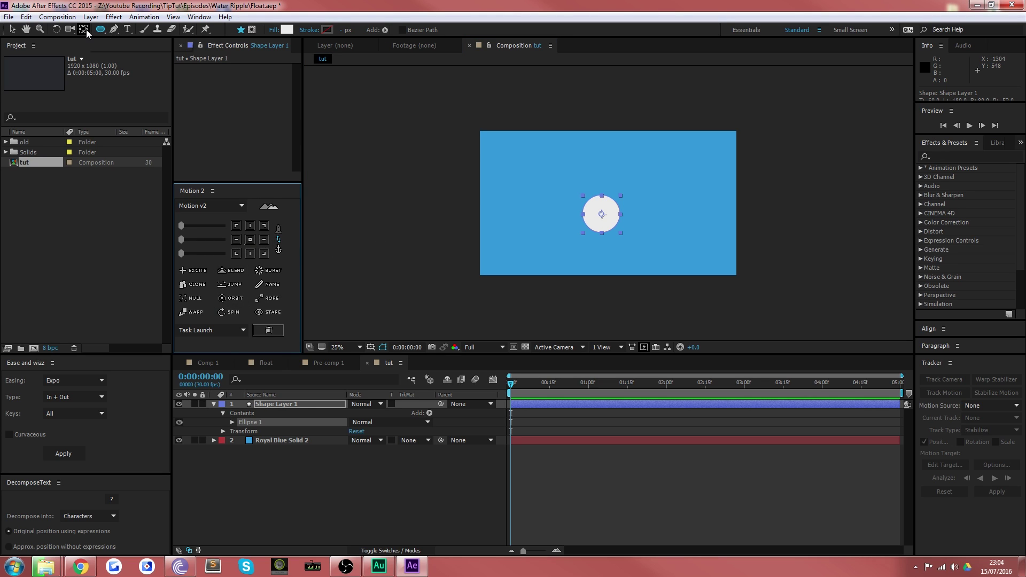
- Set the circle layer's Position to 960, 540
{"action": "left_click", "coordinate": [551, 206]}
{"action": "key", "text": "v"}
{"action": "left_click", "coordinate": [602, 219]}
{"action": "key", "text": "p"}
{"action": "left_click", "coordinate": [357, 413]}
{"action": "type", "text": "960"}
{"action": "key", "text": "Tab"}
{"action": "type", "text": "540"}
{"action": "key", "text": "Return"}
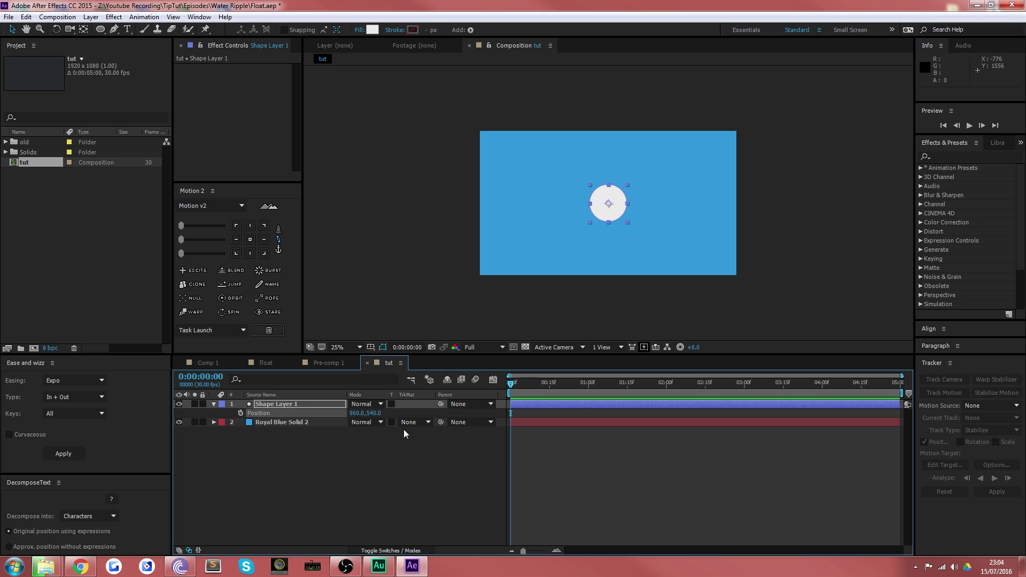
- Reveal the circle's Scale, add a 100% keyframe, and play the composition
{"action": "left_click", "coordinate": [659, 225]}
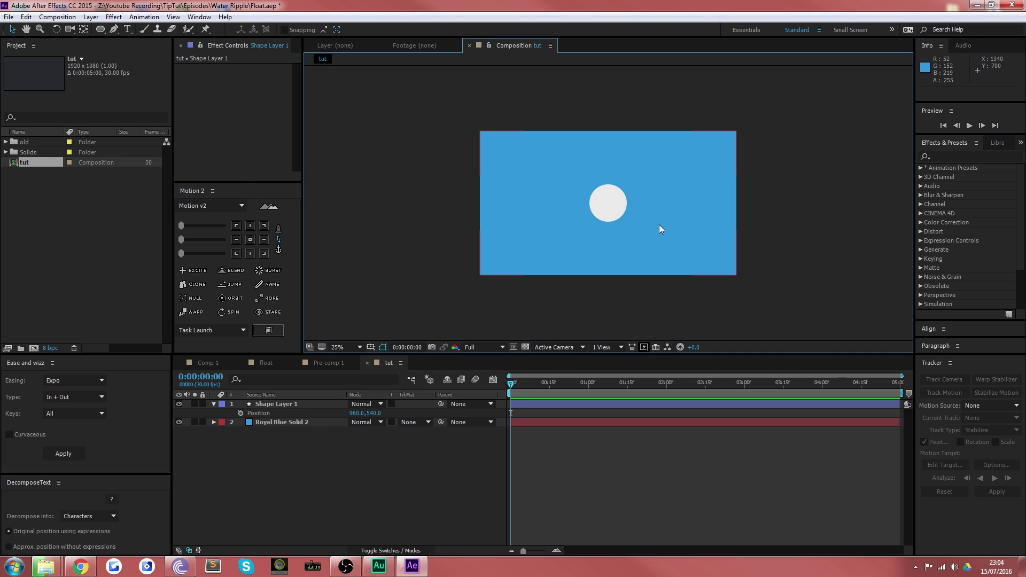
{"action": "left_click", "coordinate": [614, 213]}
{"action": "key", "text": "s"}
{"action": "left_click", "coordinate": [345, 466]}
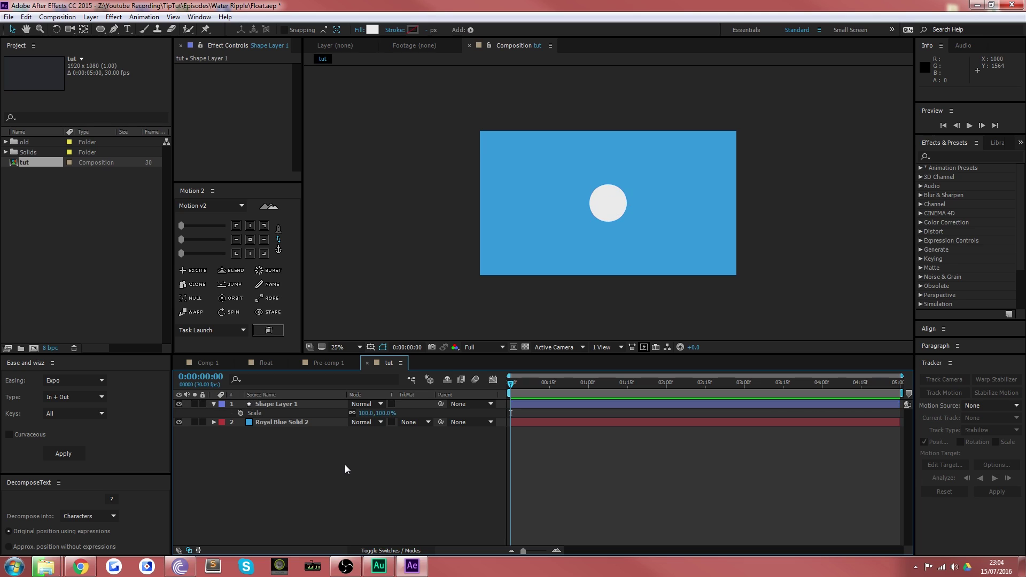
{"action": "left_click", "coordinate": [240, 413]}
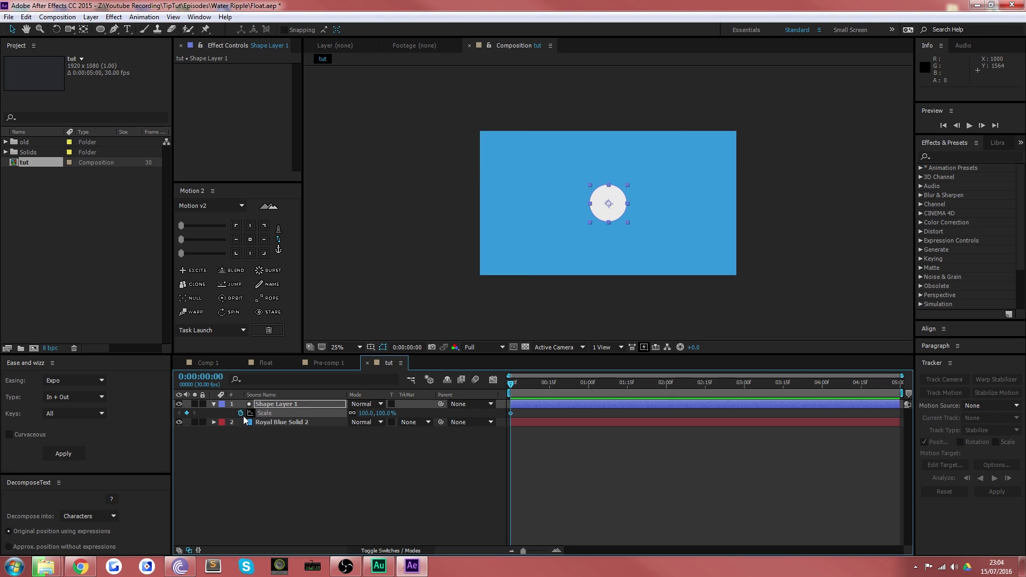
{"action": "key", "text": "space"}
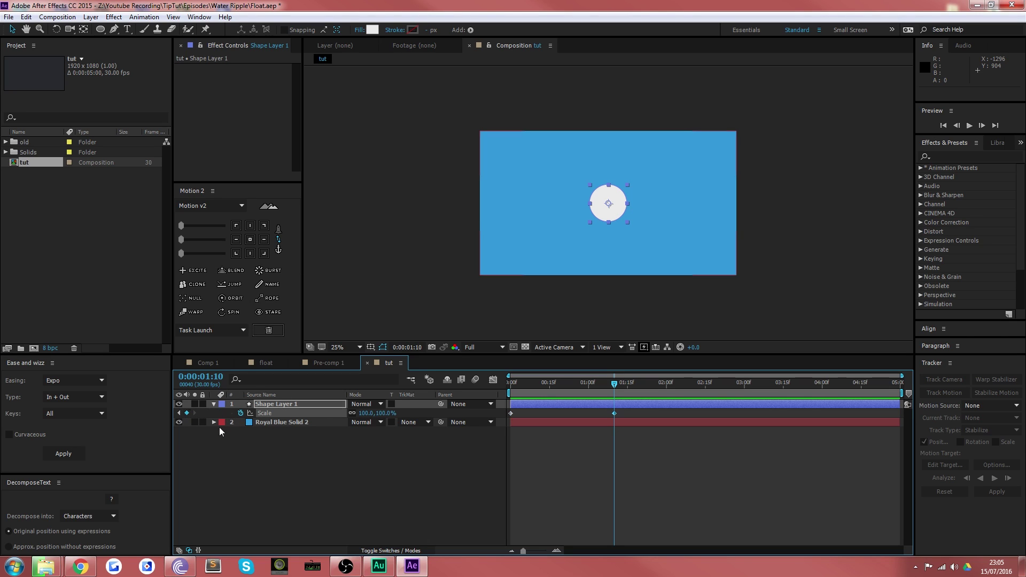
- Set a 0% Scale keyframe at the start and preview the circle growing to full size
{"action": "left_click_drag", "start_coordinate": [613, 387], "coordinate": [398, 408]}
{"action": "left_click", "coordinate": [382, 413]}
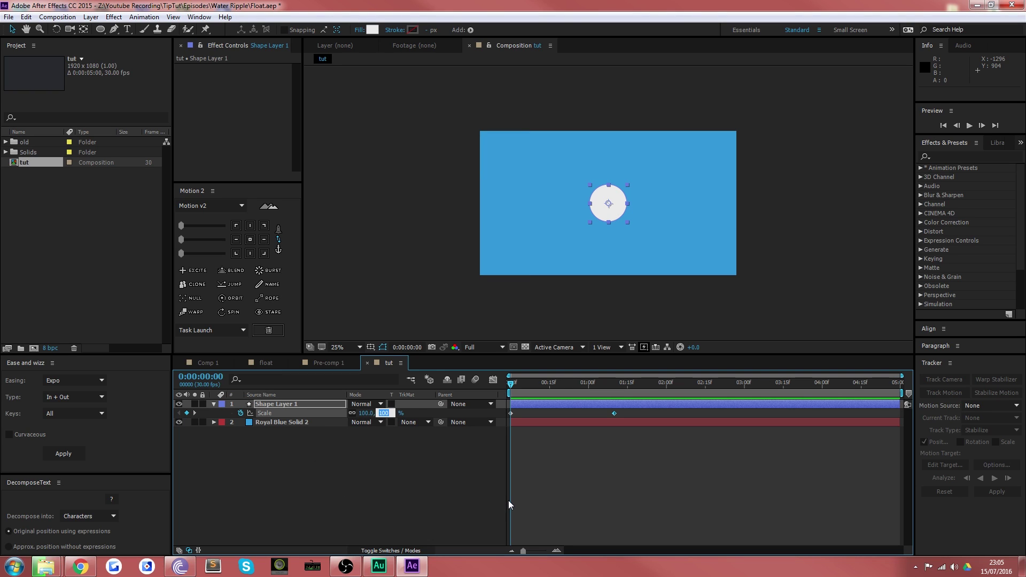
{"action": "type", "text": "0"}
{"action": "key", "text": "Return"}
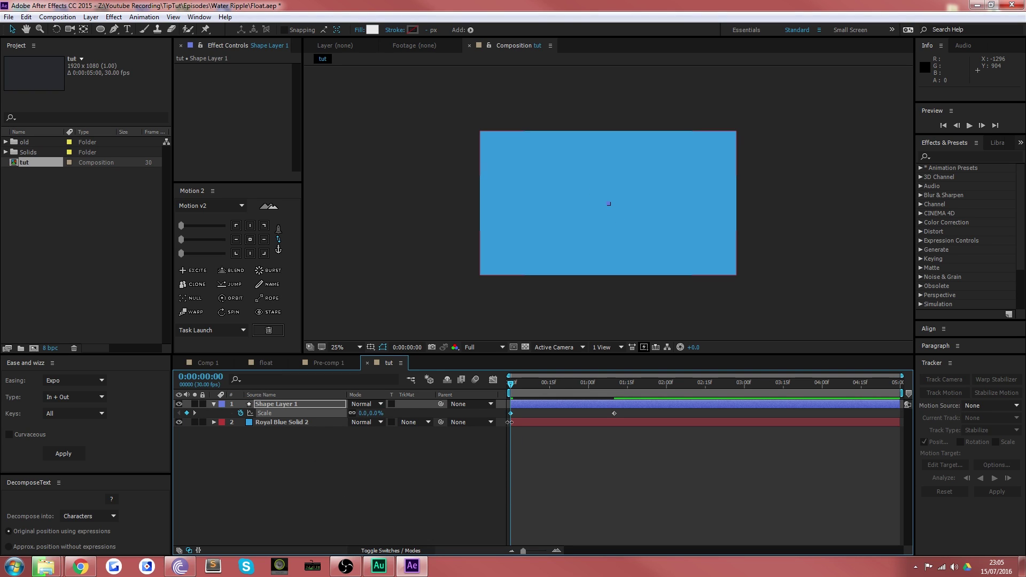
{"action": "key", "text": "space"}
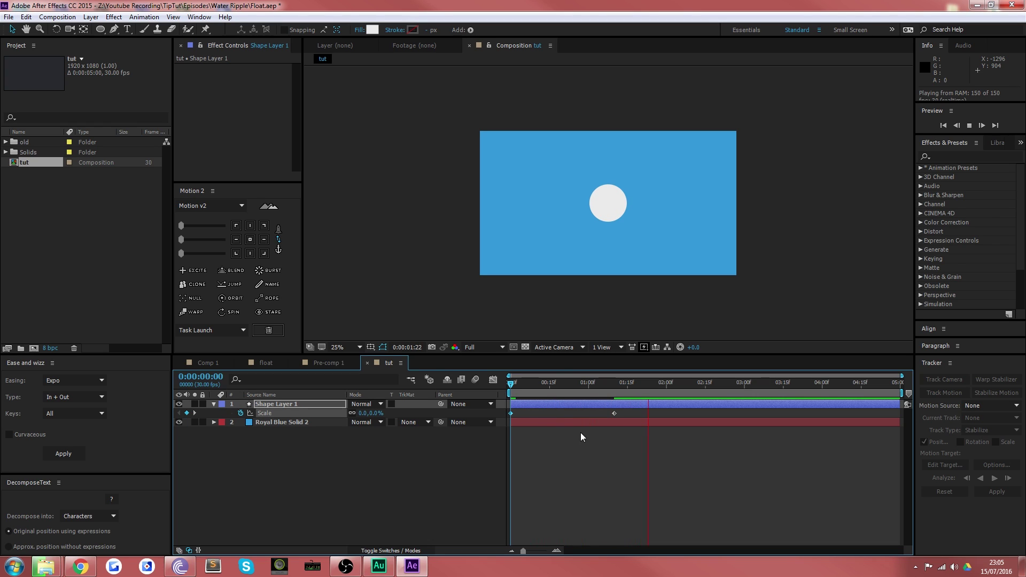
{"action": "left_click", "coordinate": [627, 415]}
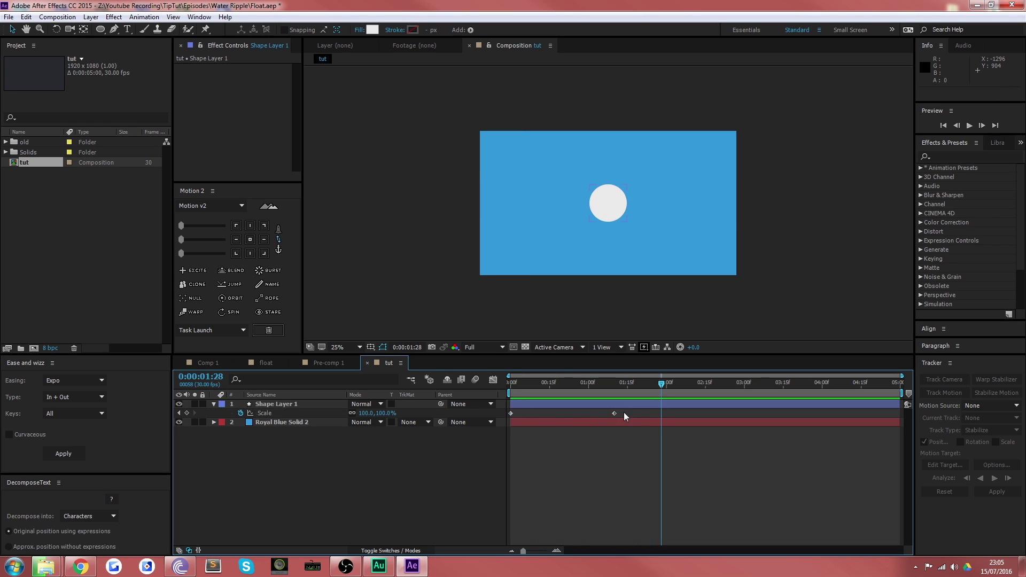
- Apply Easy Ease to the Scale keyframes and steepen the speed curve in the Graph Editor
{"action": "right_click", "coordinate": [510, 414]}
{"action": "mouse_move", "coordinate": [614, 545]}
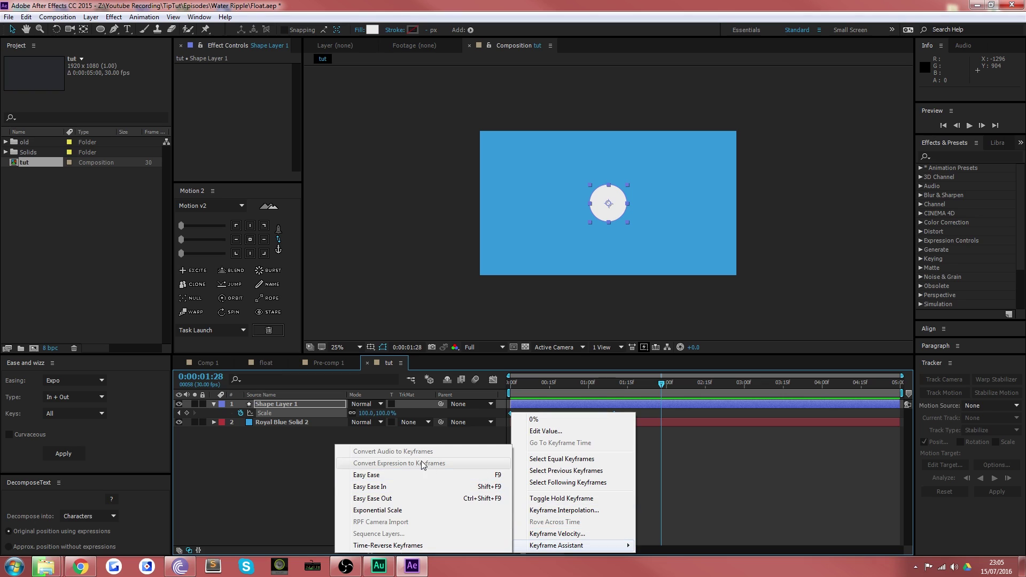
{"action": "left_click", "coordinate": [403, 477]}
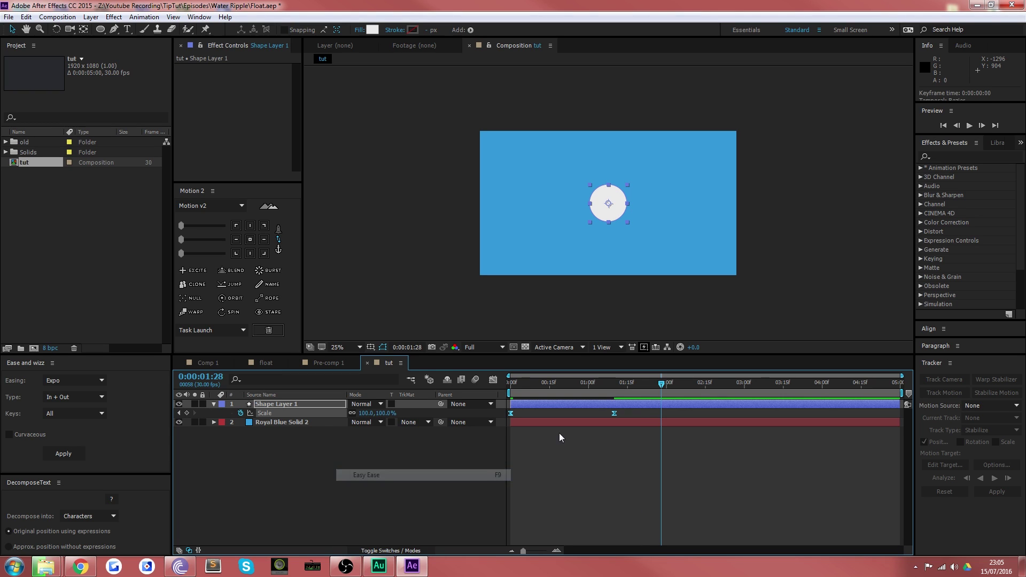
{"action": "left_click", "coordinate": [492, 380]}
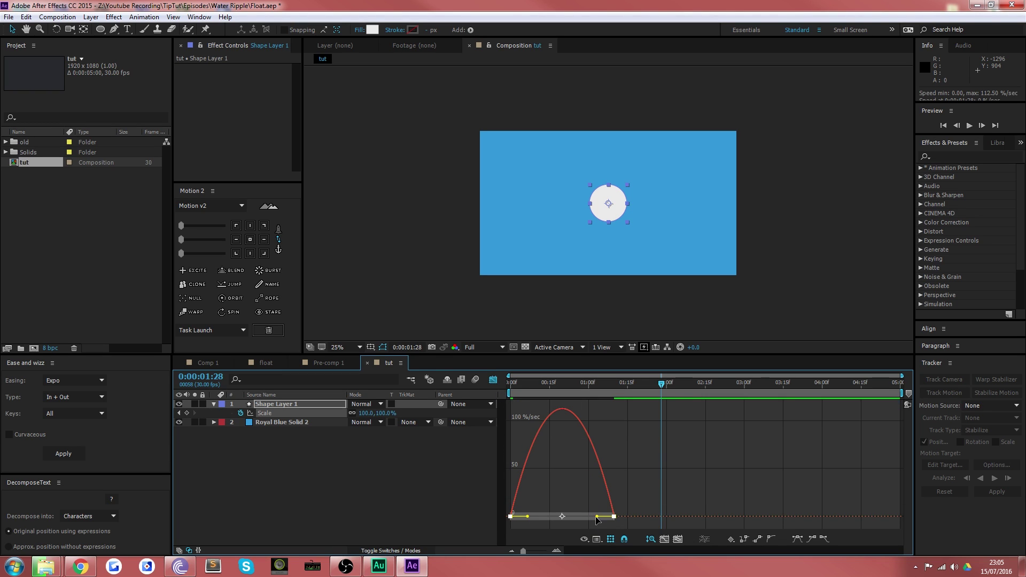
{"action": "left_click_drag", "start_coordinate": [597, 517], "coordinate": [508, 553]}
{"action": "left_click", "coordinate": [498, 379]}
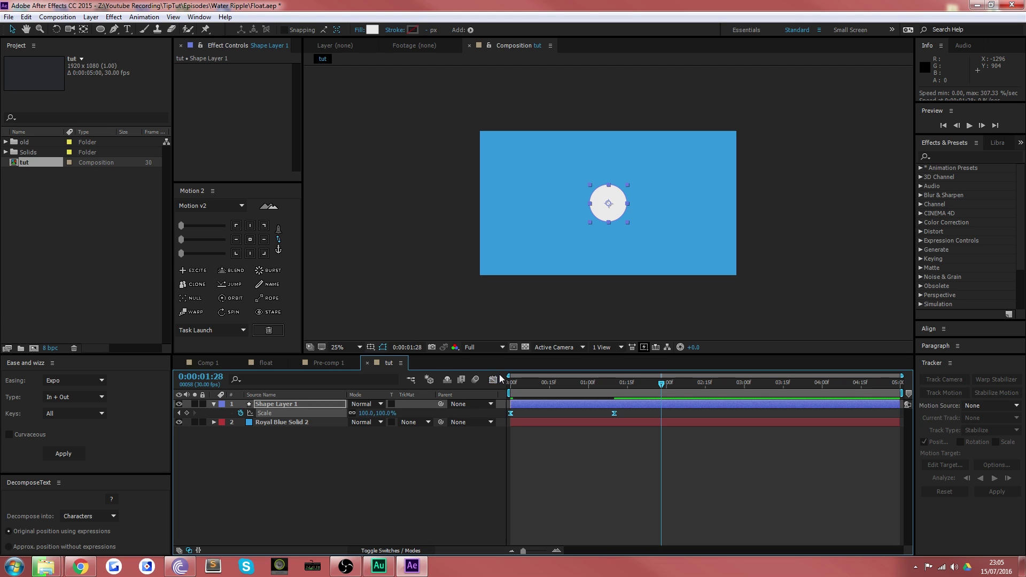
- Preview the eased circle growth from the start
{"action": "key", "text": "space"}
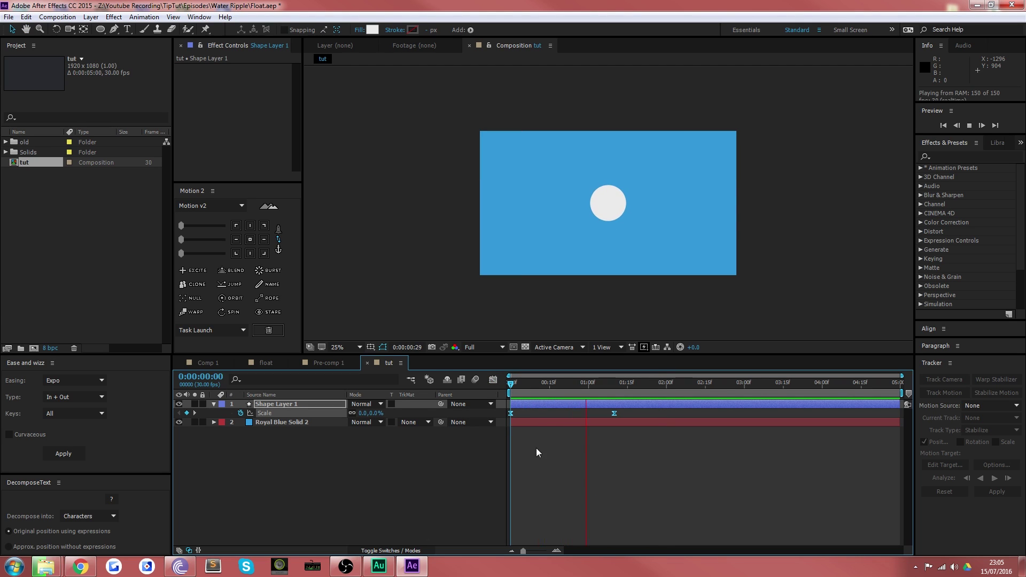
{"action": "left_click_drag", "start_coordinate": [522, 387], "coordinate": [491, 414]}
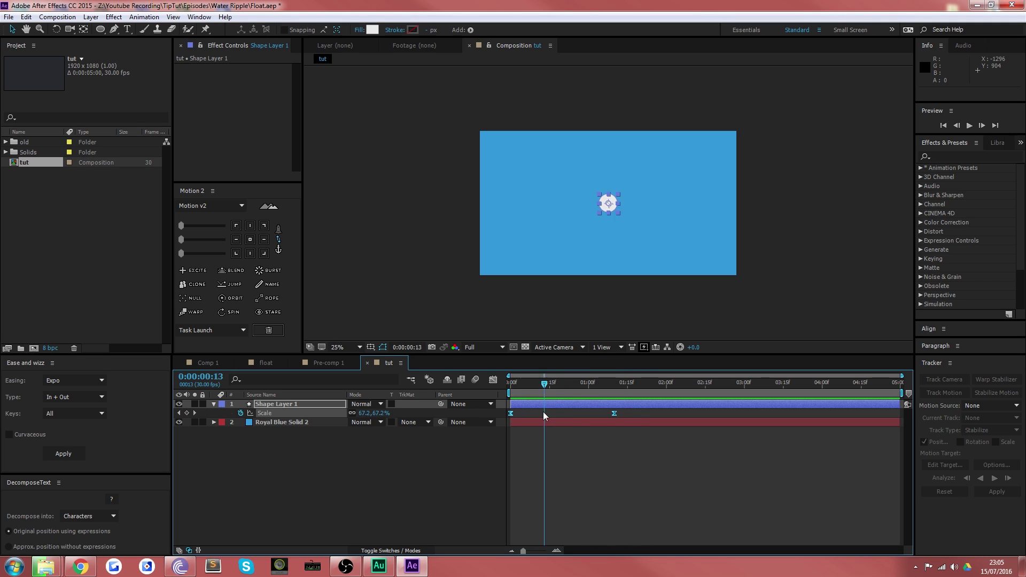
{"action": "left_click_drag", "start_coordinate": [543, 416], "coordinate": [498, 403]}
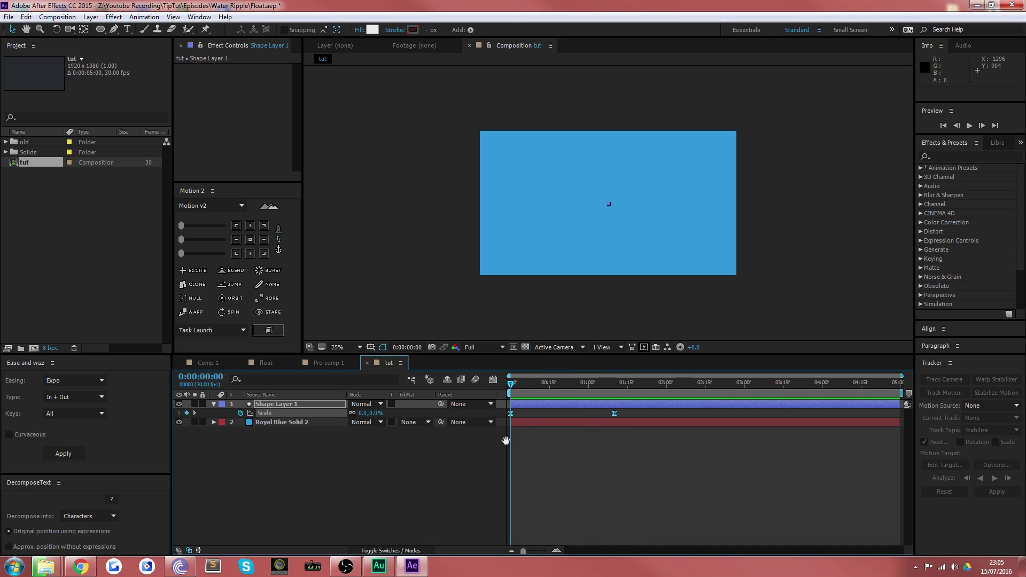
{"action": "key", "text": "space"}
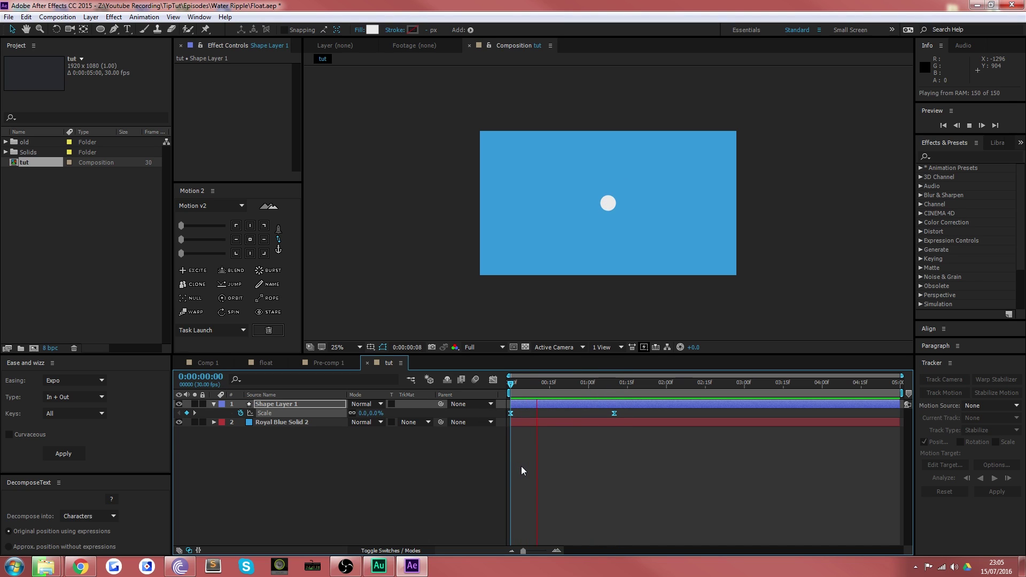
- Duplicate Shape Layer 1 with Ctrl+D and shift Shape Layer 2 a few frames later
{"action": "left_click", "coordinate": [528, 385]}
{"action": "left_click", "coordinate": [337, 495]}
{"action": "left_click", "coordinate": [284, 402]}
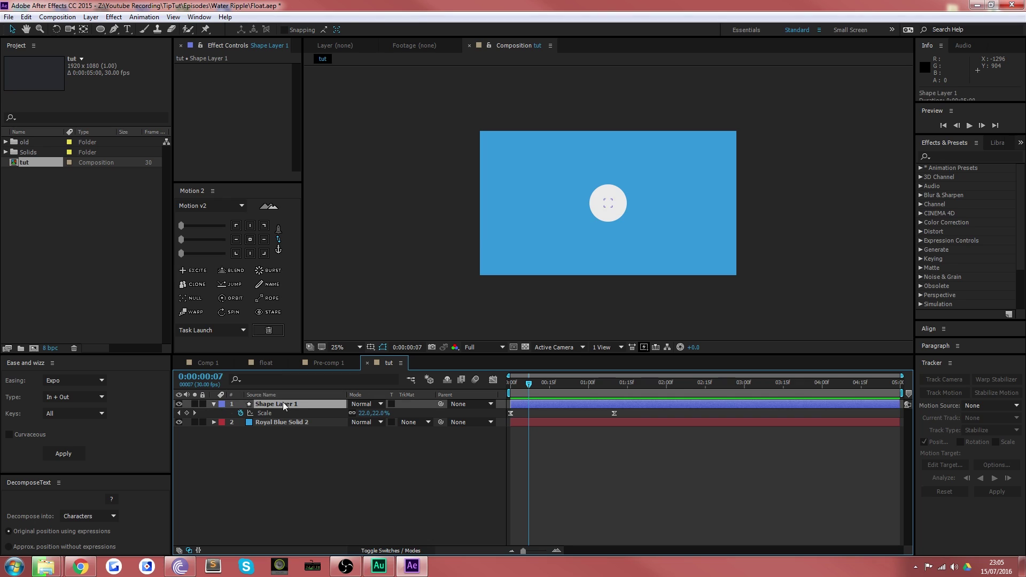
{"action": "key", "text": "ctrl+d"}
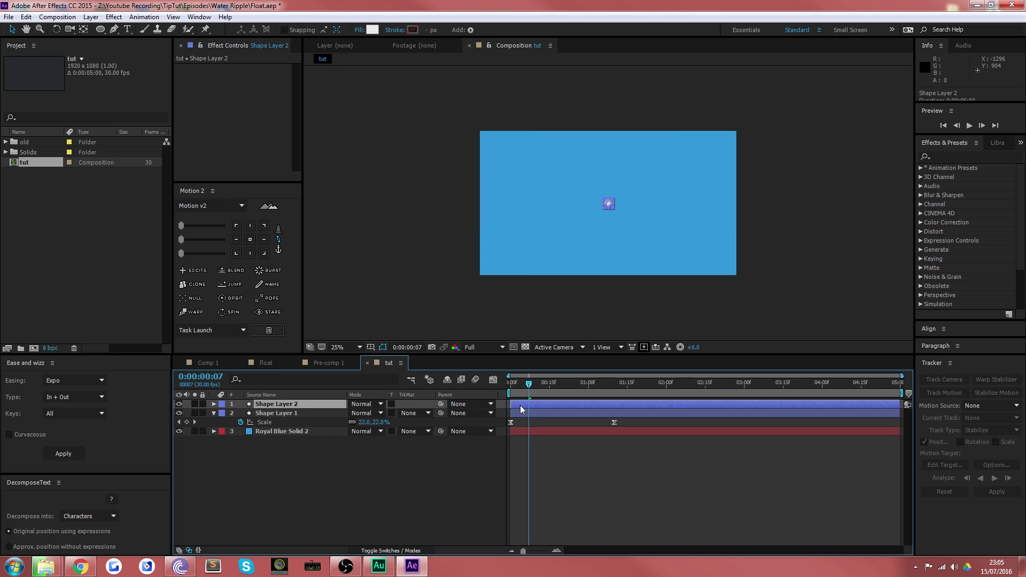
{"action": "left_click_drag", "start_coordinate": [520, 405], "coordinate": [565, 382]}
{"action": "scroll", "coordinate": [568, 310], "scroll_direction": "up", "scroll_amount": 2}
- Set Shape Layer 1's Track Matte to Alpha Inverted Matte so the circle becomes a ring
{"action": "left_click", "coordinate": [420, 472]}
{"action": "left_click", "coordinate": [413, 413]}
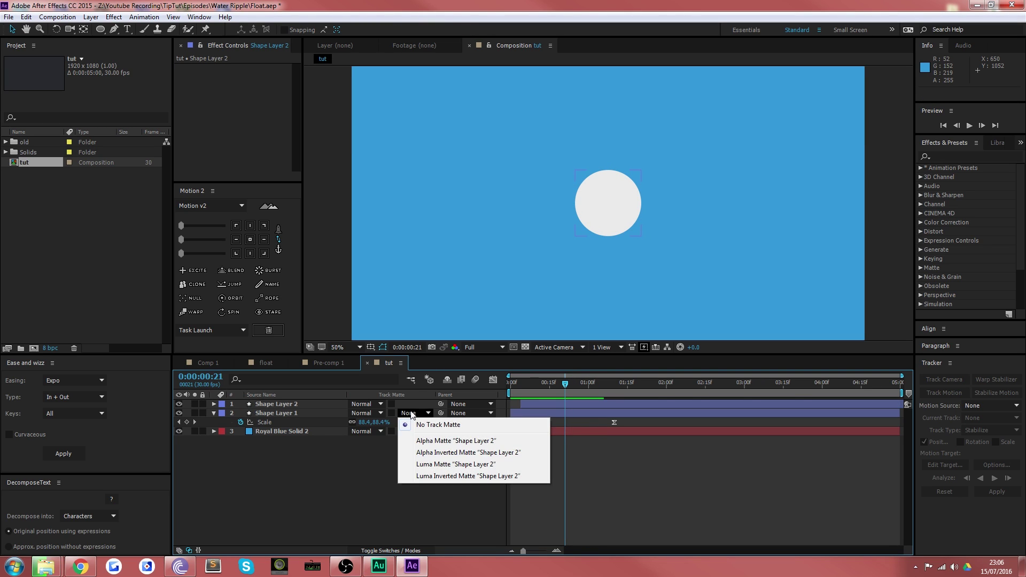
{"action": "left_click", "coordinate": [441, 444]}
{"action": "left_click_drag", "start_coordinate": [565, 383], "coordinate": [541, 382]}
{"action": "left_click", "coordinate": [420, 412]}
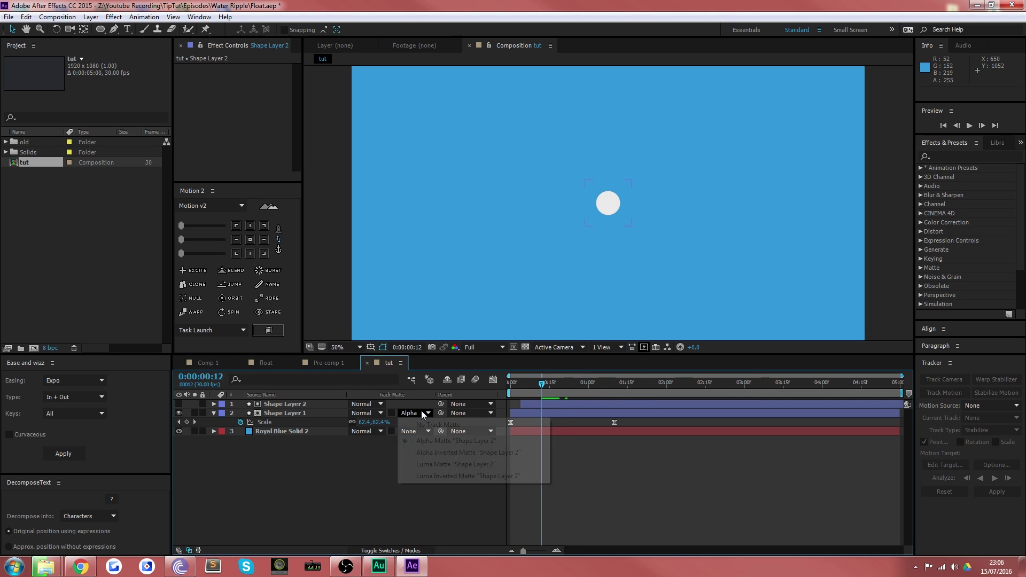
{"action": "left_click", "coordinate": [441, 454]}
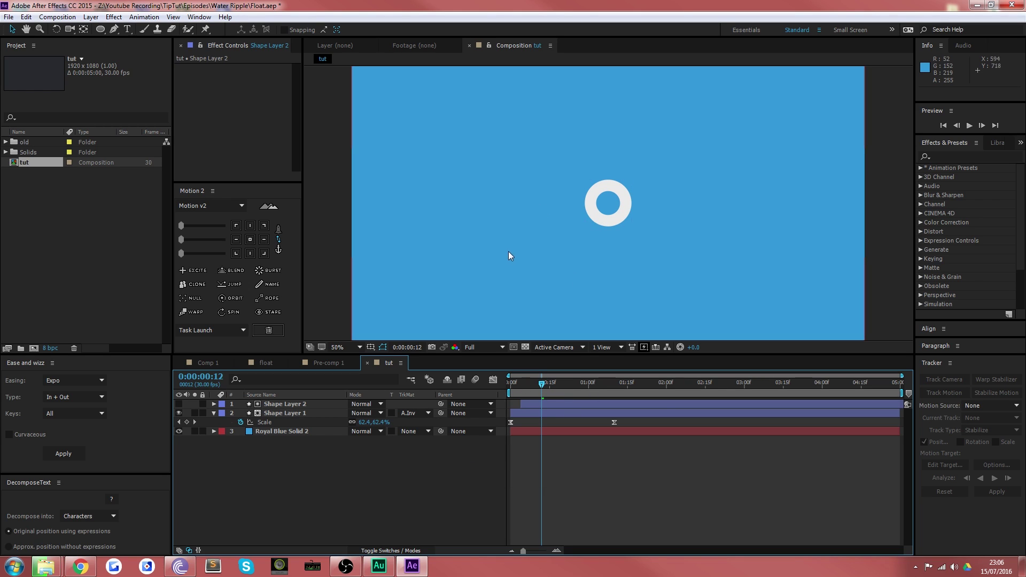
- Preview the expanding ring and stop at frame 12 with the view at 100%
{"action": "left_click_drag", "start_coordinate": [539, 385], "coordinate": [493, 386]}
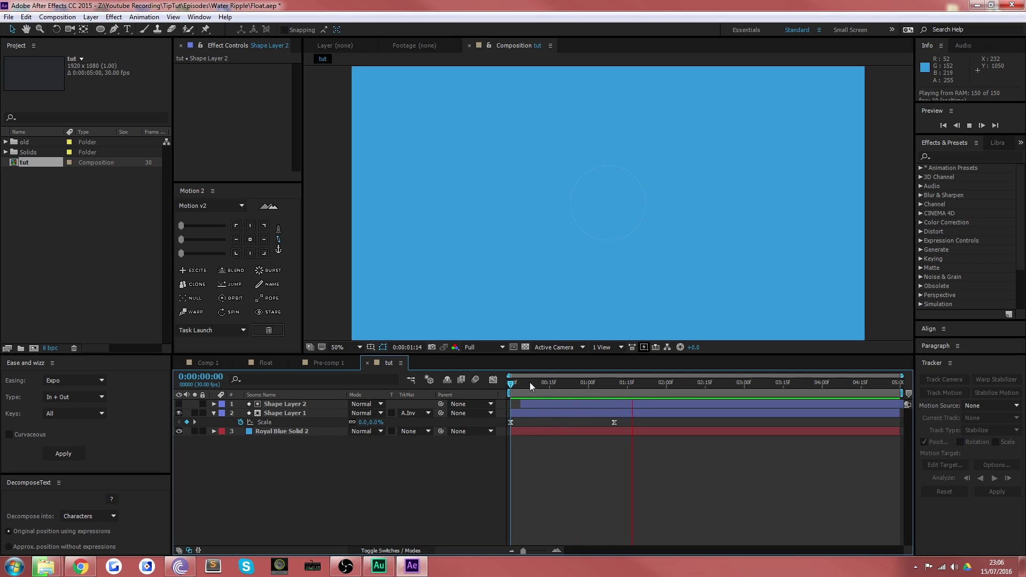
{"action": "key", "text": "space"}
{"action": "left_click_drag", "start_coordinate": [519, 381], "coordinate": [471, 387]}
{"action": "key", "text": "space"}
{"action": "key", "text": "space"}
{"action": "key", "text": "space"}
{"action": "key", "text": "space"}
{"action": "key", "text": "comma"}
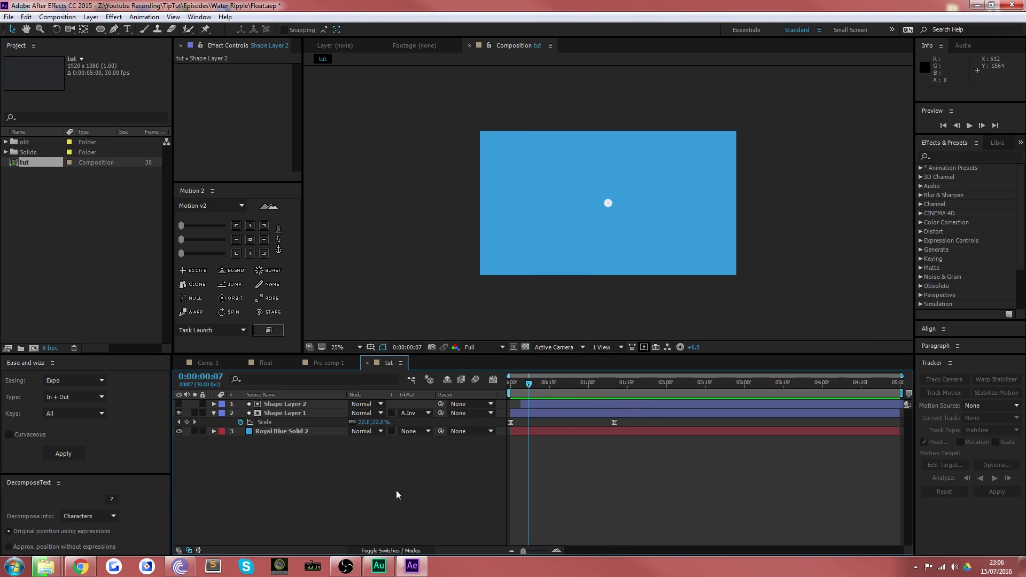
{"action": "left_click", "coordinate": [289, 413]}
{"action": "key", "text": "period"}
{"action": "key", "text": "period"}
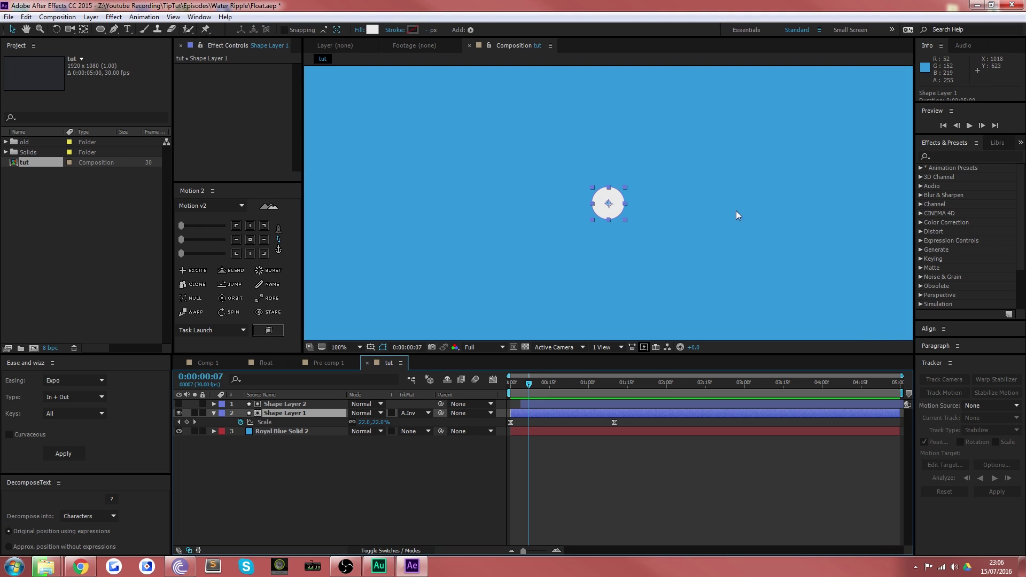
{"action": "left_click_drag", "start_coordinate": [548, 395], "coordinate": [541, 390]}
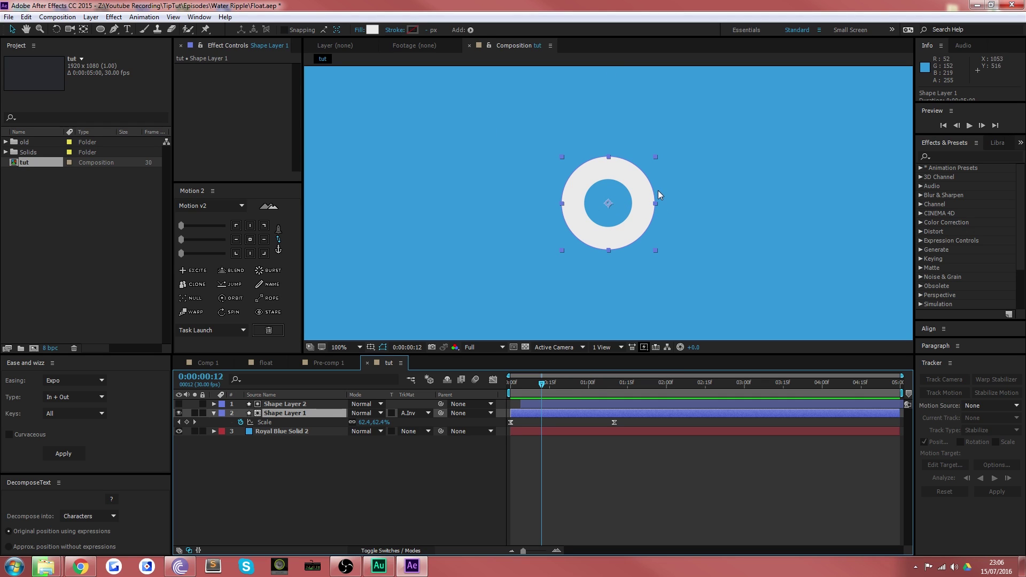
- Pre-compose Shape Layer 1 and Shape Layer 2 into Pre-comp 2
{"action": "left_click", "coordinate": [322, 475]}
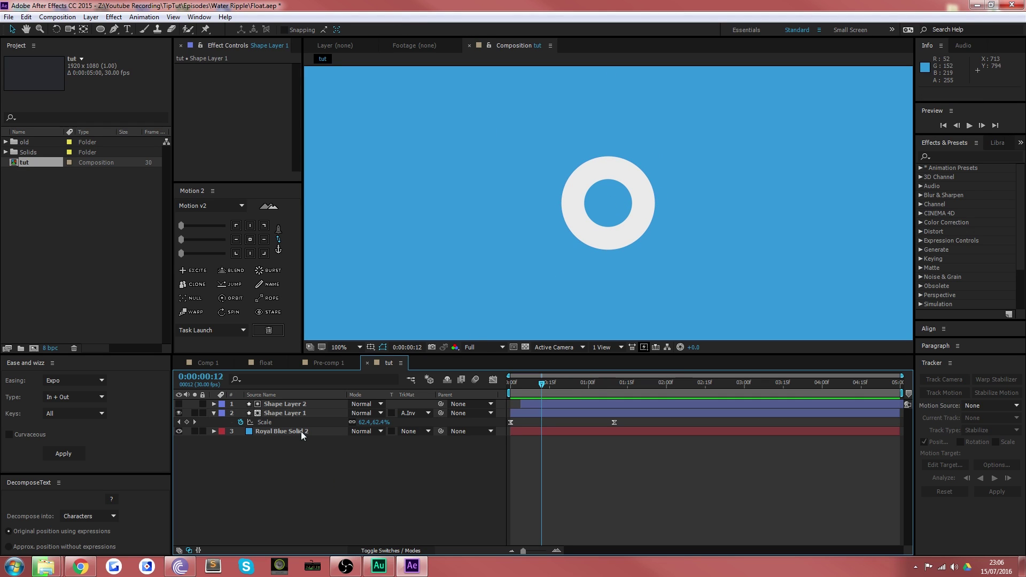
{"action": "left_click", "coordinate": [280, 403]}
{"action": "left_click", "coordinate": [295, 415], "text": "shift"}
{"action": "right_click", "coordinate": [295, 415]}
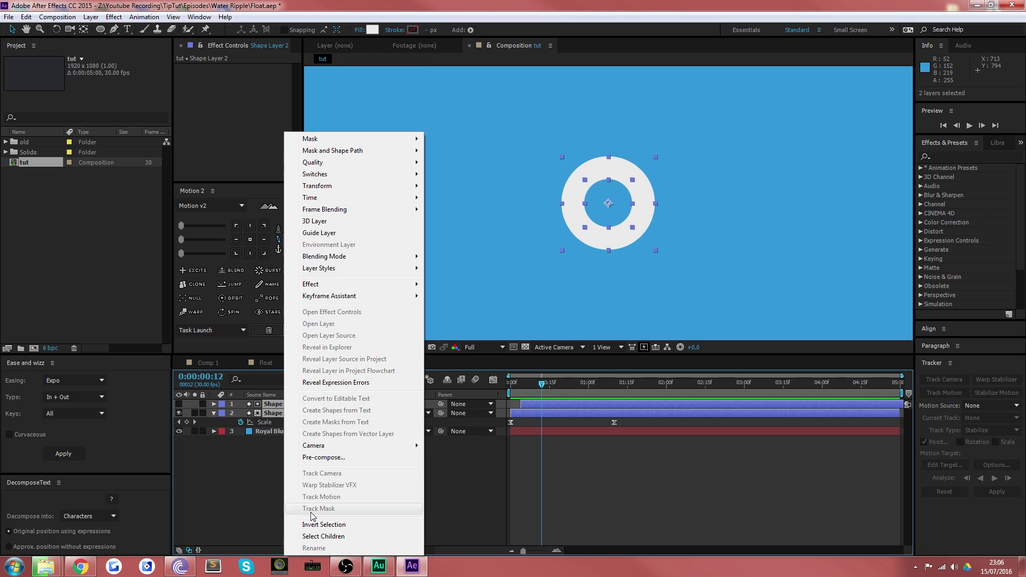
{"action": "left_click", "coordinate": [315, 457]}
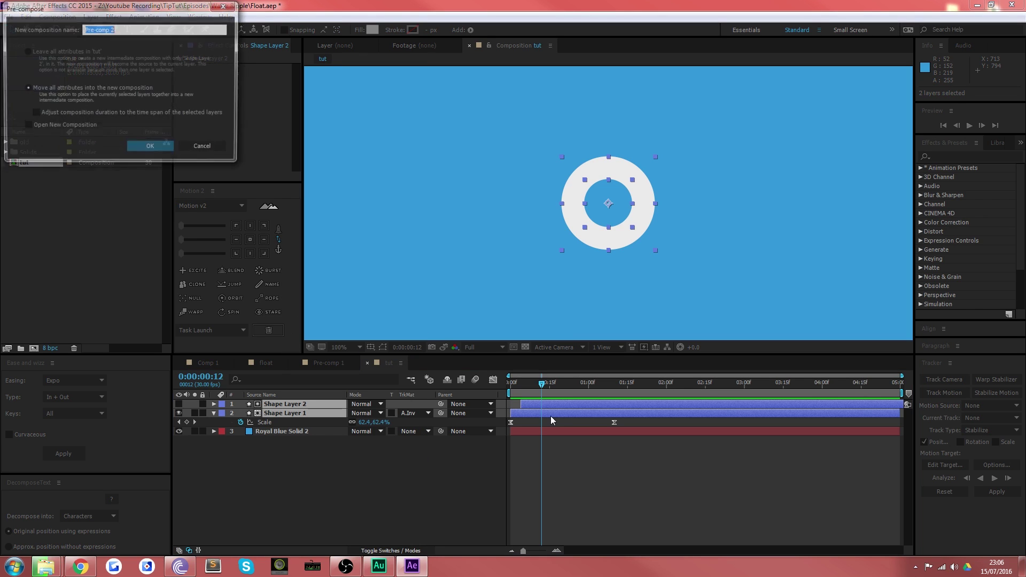
{"action": "left_click", "coordinate": [155, 150]}
{"action": "scroll", "coordinate": [627, 254], "scroll_direction": "down", "scroll_amount": 4}
{"action": "scroll", "coordinate": [611, 249], "scroll_direction": "up", "scroll_amount": 2}
{"action": "left_click", "coordinate": [282, 405]}
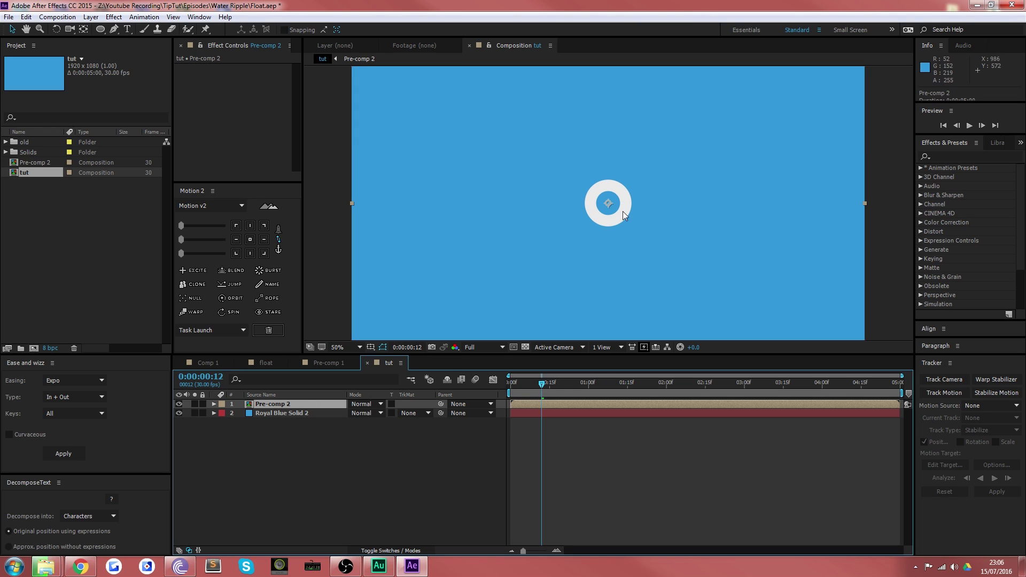
- Open Pre-comp 2 and draw a square region of interest tightly around the white ring
{"action": "double_click", "coordinate": [593, 216]}
{"action": "scroll", "coordinate": [594, 238], "scroll_direction": "up", "scroll_amount": 1}
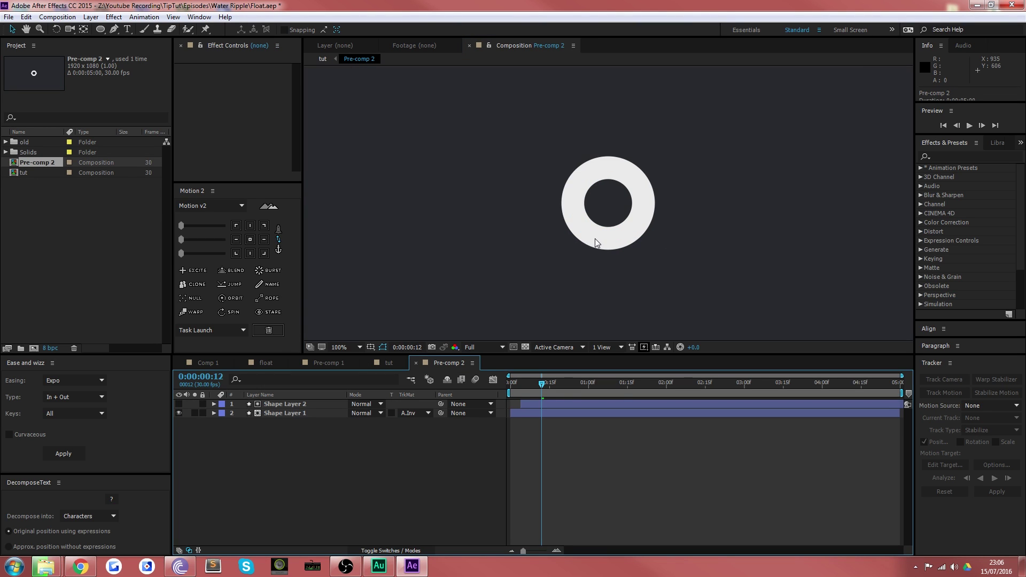
{"action": "left_click", "coordinate": [301, 405]}
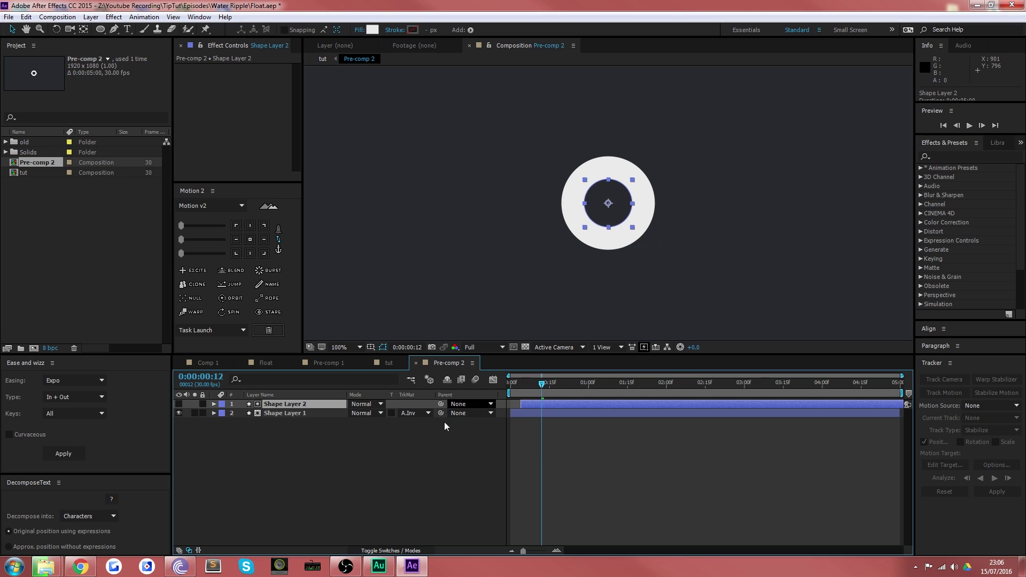
{"action": "left_click", "coordinate": [512, 347]}
{"action": "left_click_drag", "start_coordinate": [664, 263], "coordinate": [548, 147]}
{"action": "left_click", "coordinate": [569, 224]}
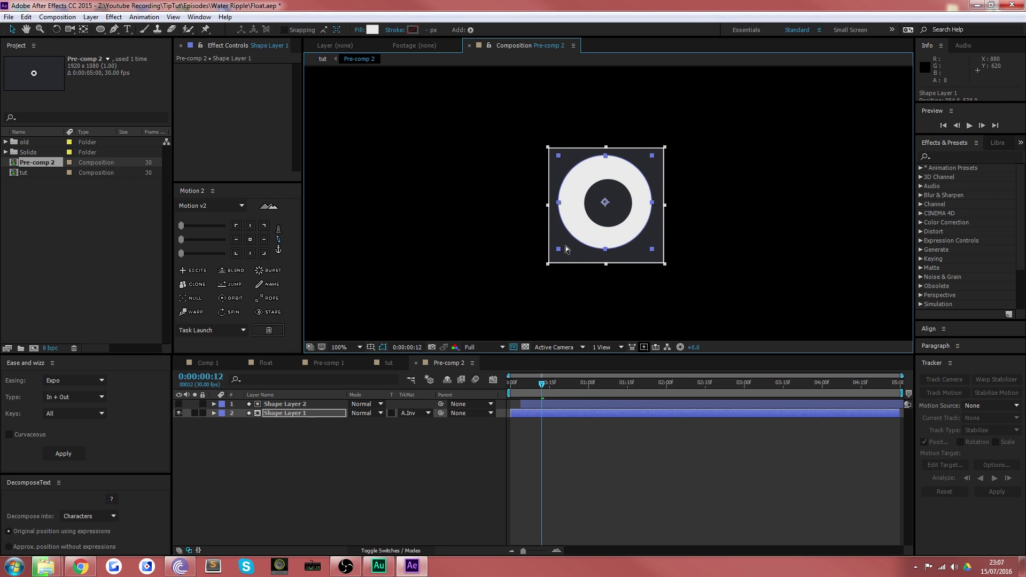
{"action": "key", "text": "ctrl+z"}
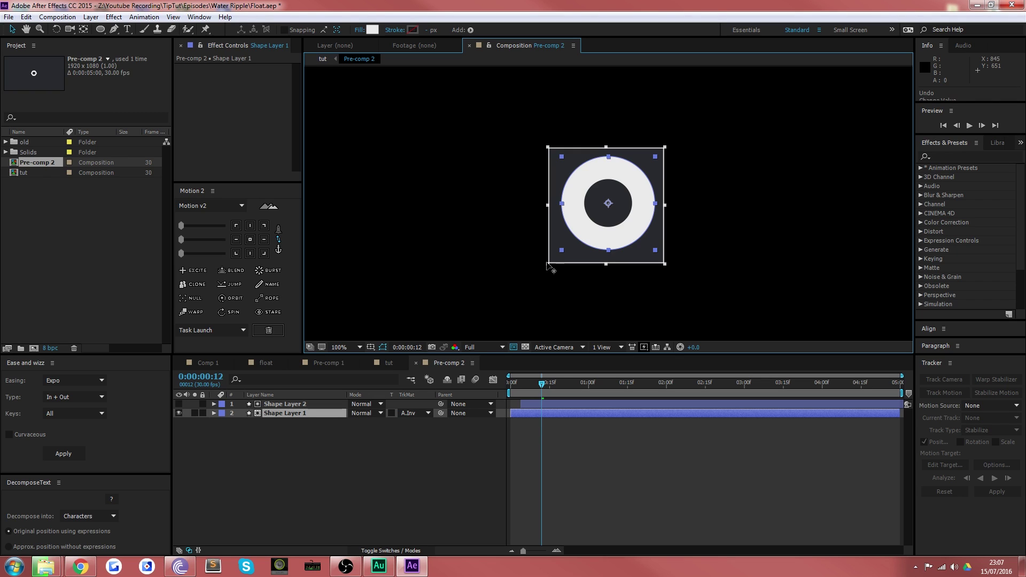
{"action": "left_click_drag", "start_coordinate": [547, 263], "coordinate": [552, 258]}
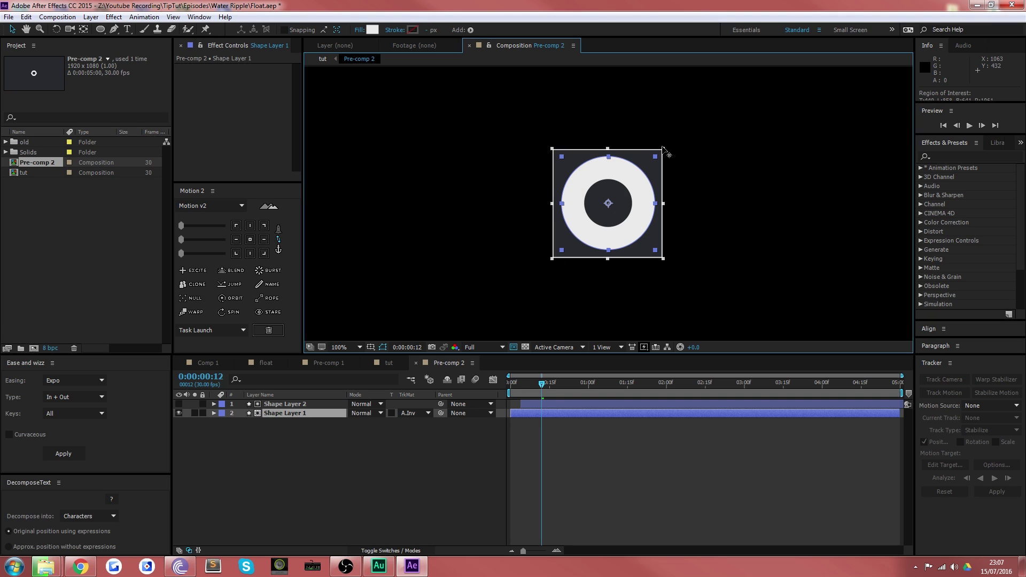
- Crop Pre-comp 2 to the region of interest, check the ring, then undo the crop
{"action": "left_click", "coordinate": [57, 17]}
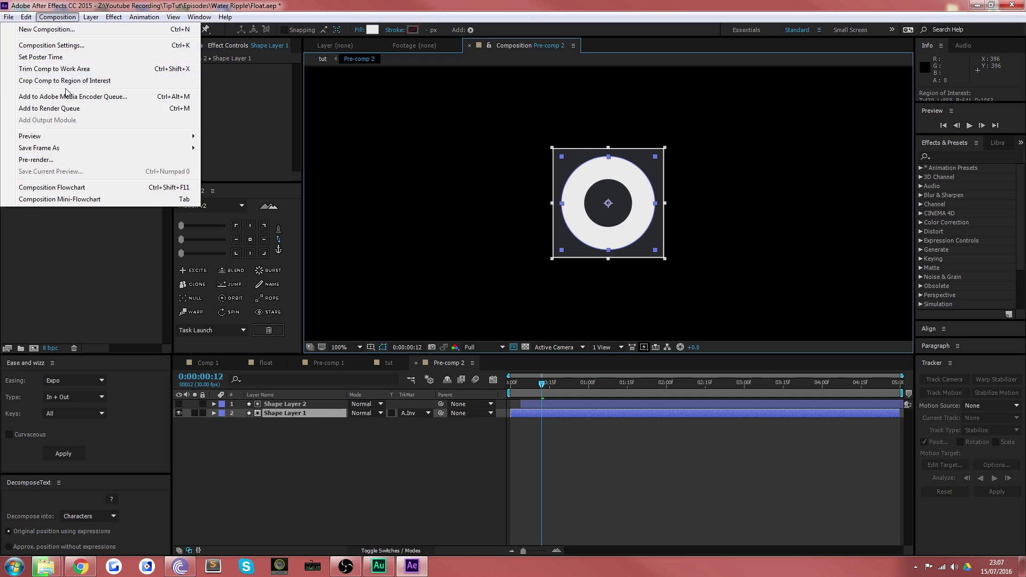
{"action": "left_click", "coordinate": [62, 81]}
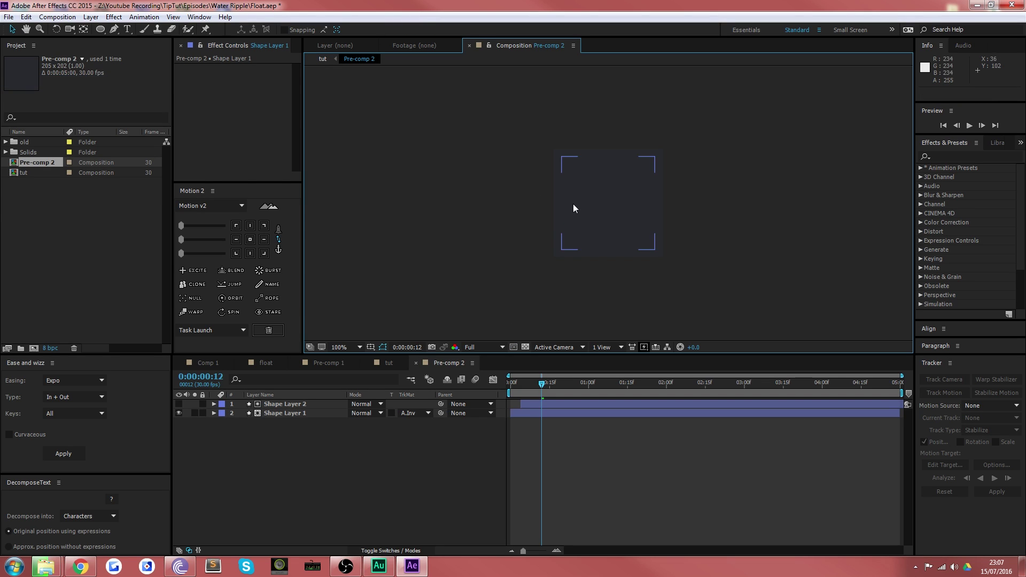
{"action": "left_click_drag", "start_coordinate": [520, 378], "coordinate": [629, 384]}
{"action": "key", "text": "ctrl+z"}
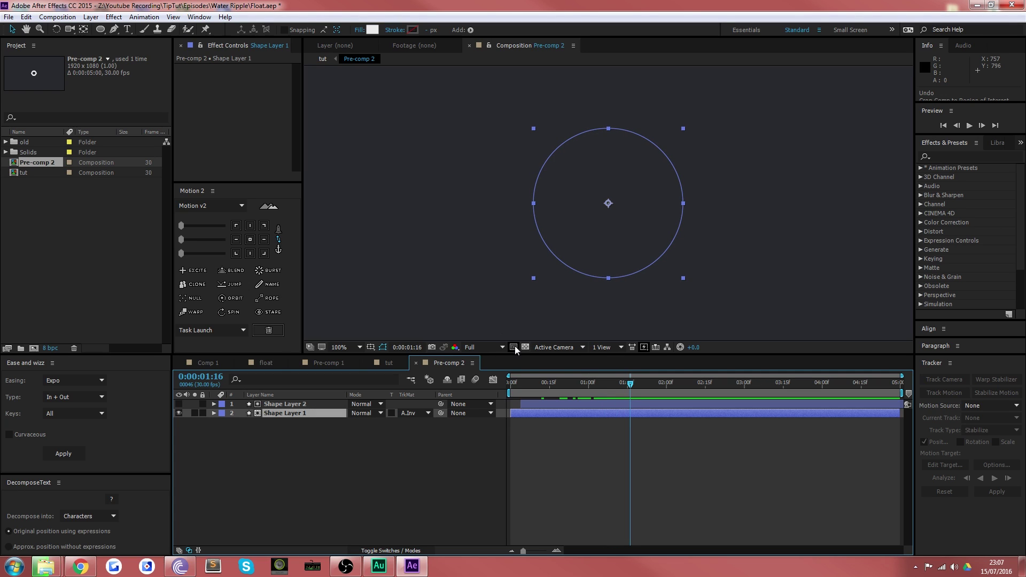
- Draw a larger region enclosing the full-size ring, crop to it, and check around 1:04
{"action": "left_click", "coordinate": [514, 347]}
{"action": "left_click_drag", "start_coordinate": [700, 296], "coordinate": [518, 117]}
{"action": "left_click", "coordinate": [56, 16]}
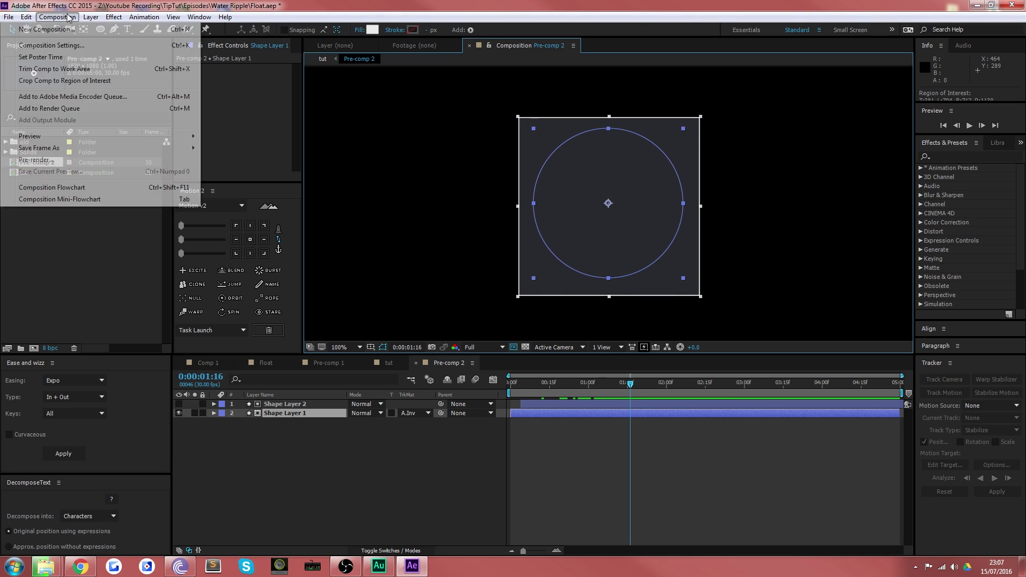
{"action": "left_click", "coordinate": [47, 80]}
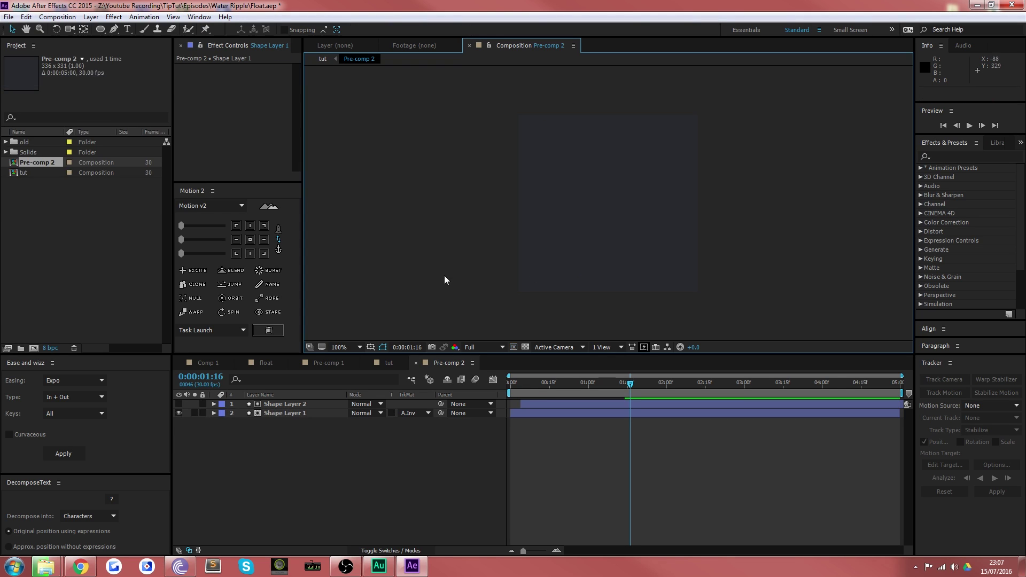
{"action": "left_click", "coordinate": [596, 382]}
{"action": "left_click_drag", "start_coordinate": [593, 383], "coordinate": [492, 338]}
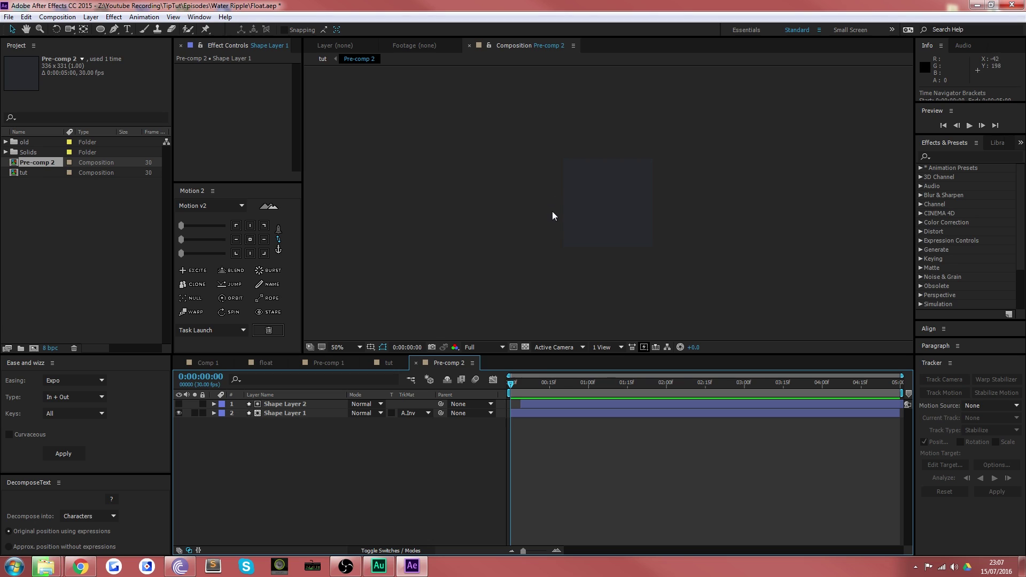
- Trim both ring shape layers to end at their final scale keyframe, 1:14
{"action": "left_click", "coordinate": [627, 383]}
{"action": "key", "text": "ctrl+a"}
{"action": "key", "text": "u"}
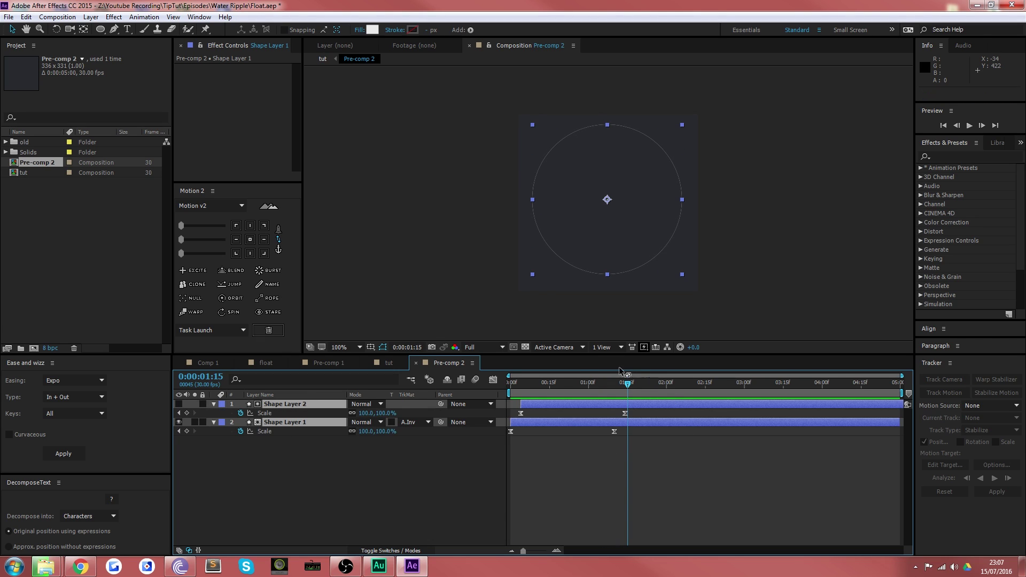
{"action": "left_click", "coordinate": [179, 412]}
{"action": "key", "text": "alt+bracketright"}
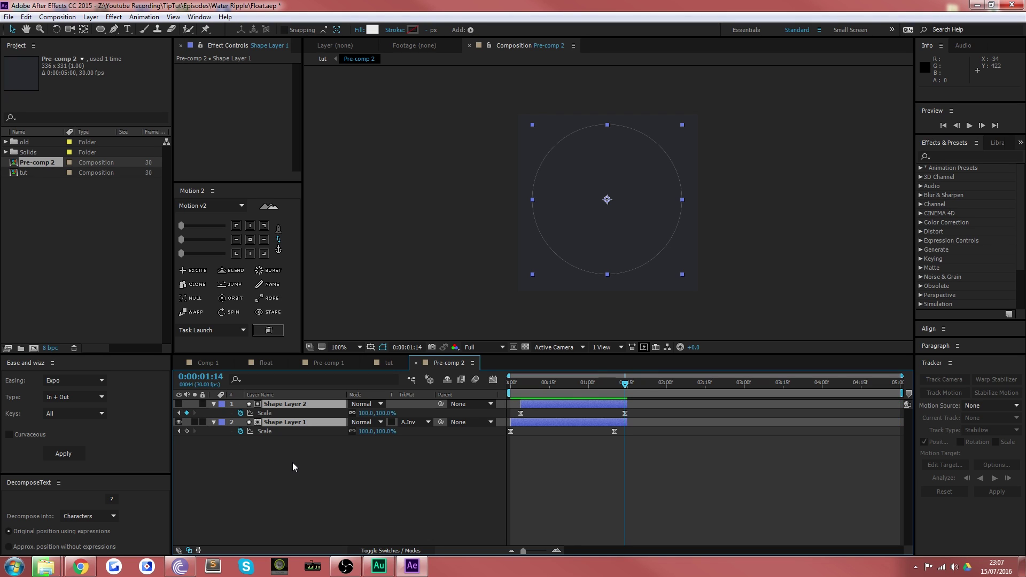
{"action": "left_click", "coordinate": [674, 480]}
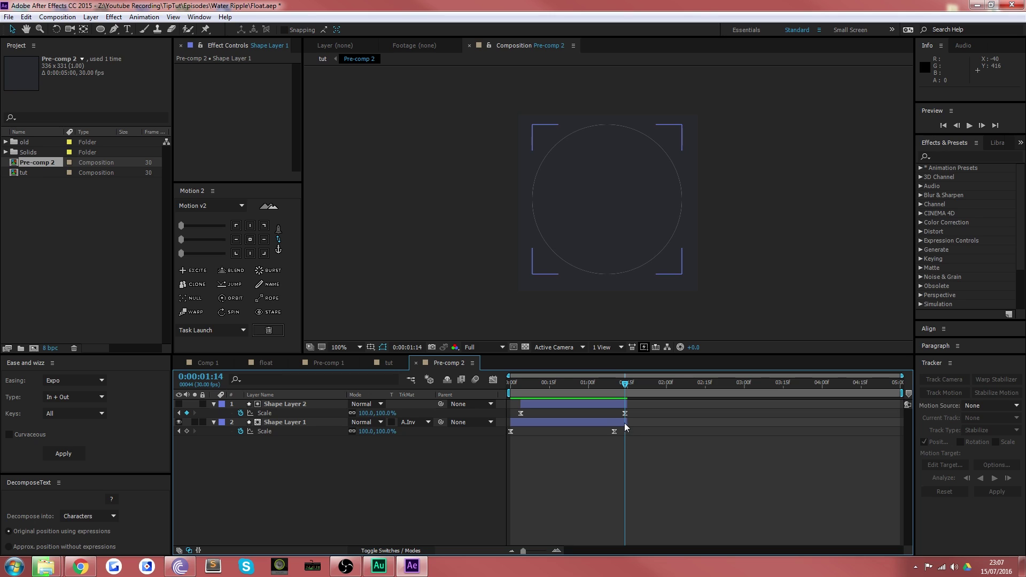
- End the work area at 1:14 and trim Pre-comp 2 to it
{"action": "mouse_move", "coordinate": [610, 383]}
{"action": "left_mouse_down"}
{"action": "mouse_move", "coordinate": [639, 384]}
{"action": "mouse_move", "coordinate": [624, 386]}
{"action": "left_mouse_up"}
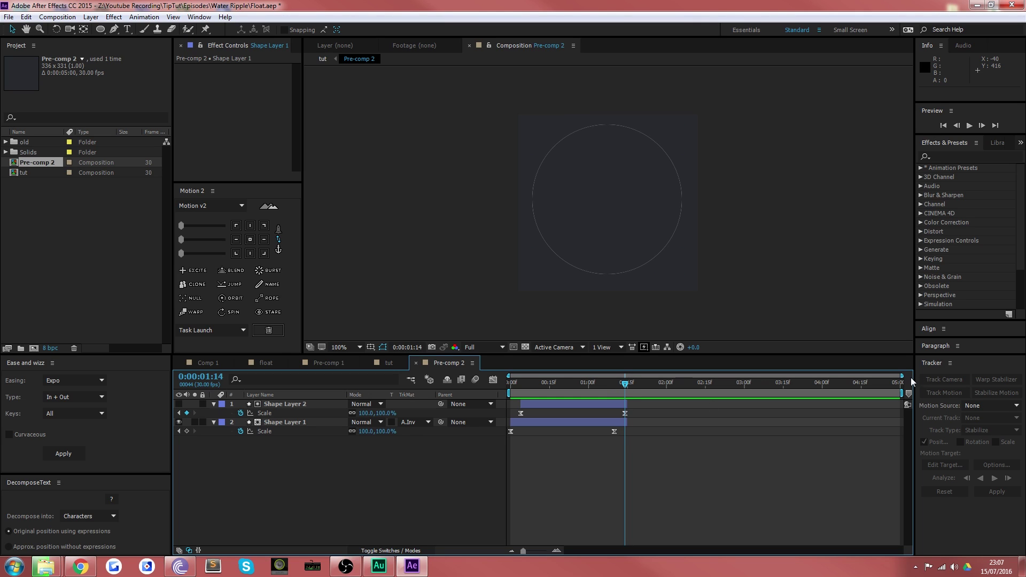
{"action": "left_click_drag", "start_coordinate": [902, 392], "coordinate": [625, 392]}
{"action": "right_click", "coordinate": [614, 394]}
{"action": "left_click", "coordinate": [647, 424]}
{"action": "mouse_move", "coordinate": [512, 384]}
{"action": "left_mouse_down"}
{"action": "mouse_move", "coordinate": [845, 392]}
{"action": "mouse_move", "coordinate": [527, 392]}
{"action": "left_mouse_up"}
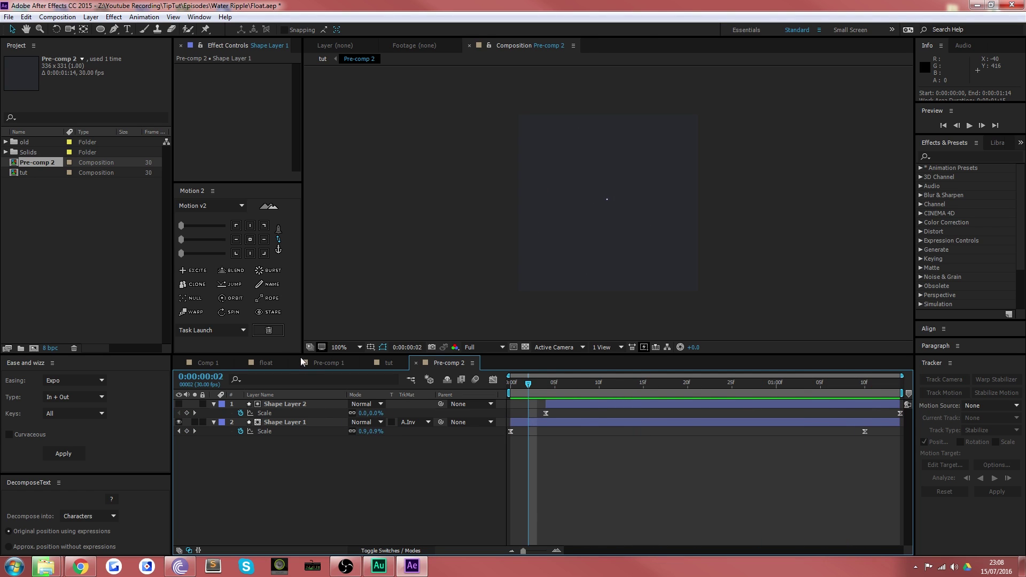
- Open the tut composition and scrub through the ripple animation
{"action": "left_click", "coordinate": [383, 364]}
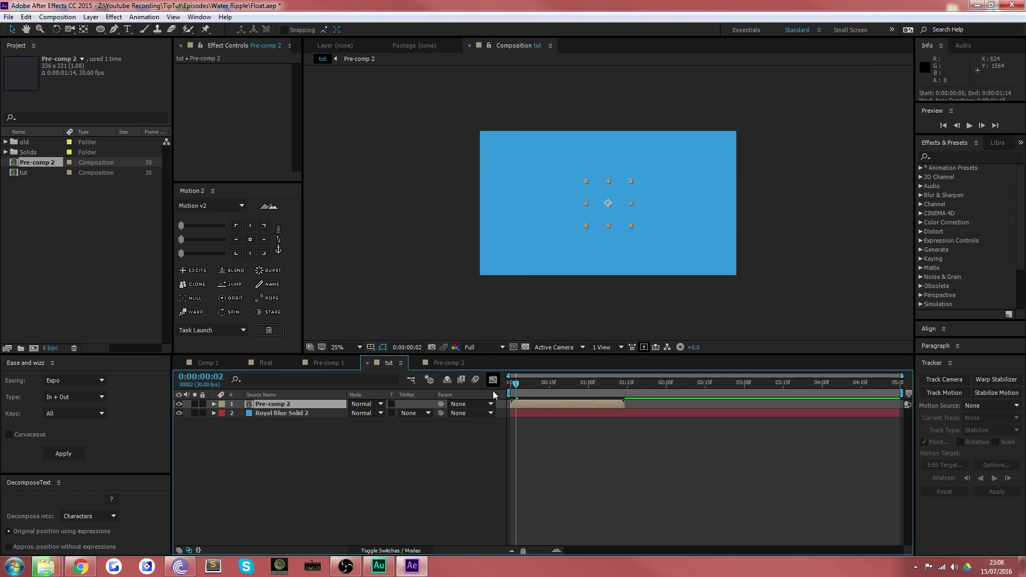
{"action": "left_click_drag", "start_coordinate": [504, 380], "coordinate": [602, 377]}
{"action": "left_click", "coordinate": [608, 207]}
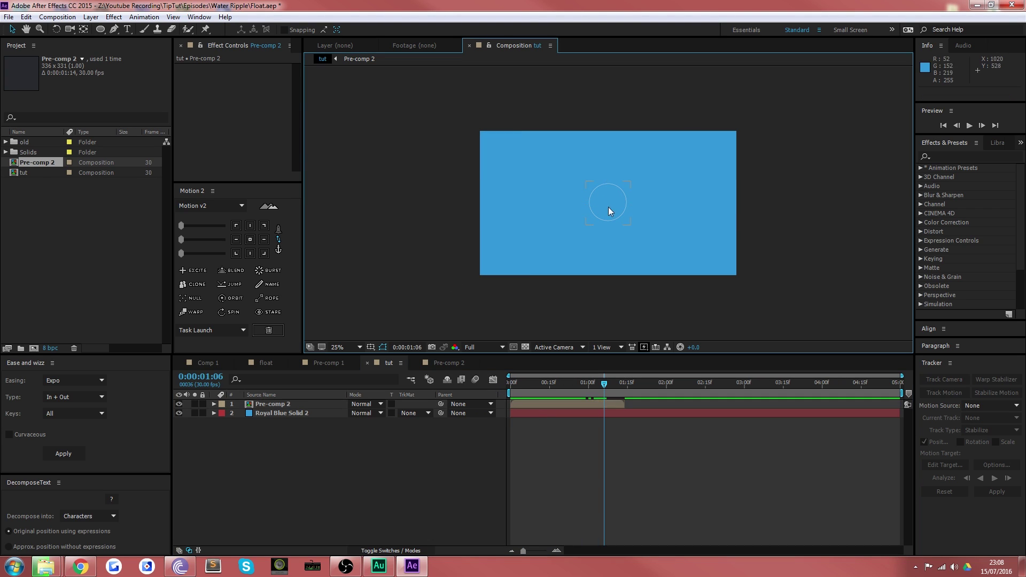
{"action": "left_click", "coordinate": [608, 211]}
- Check Pre-comp 2's new end near 1:14 and its 960,540 position, and zoom the viewer to 50%
{"action": "left_click", "coordinate": [251, 241]}
{"action": "left_click", "coordinate": [298, 400]}
{"action": "key", "text": "o"}
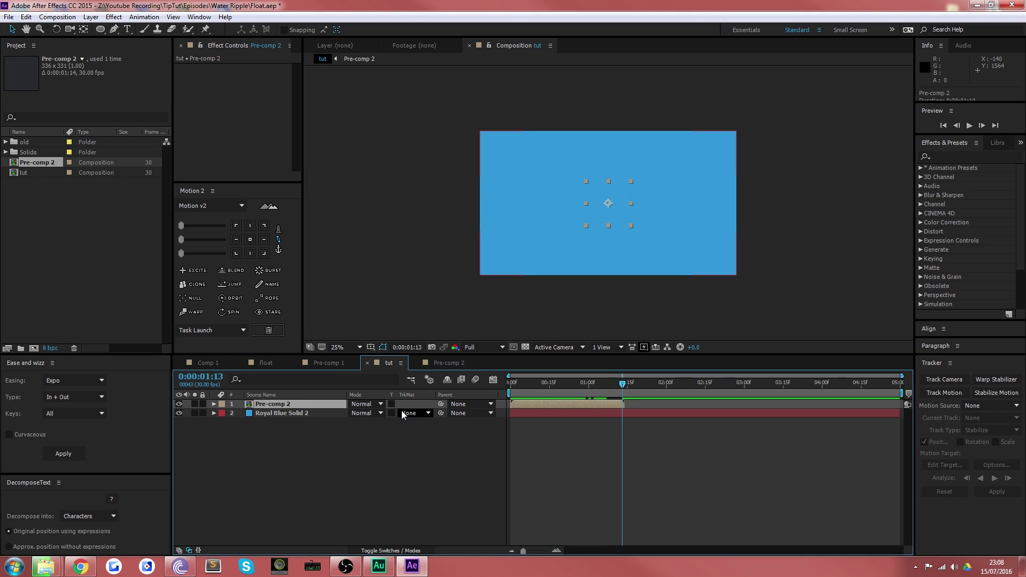
{"action": "key", "text": "p"}
{"action": "left_click_drag", "start_coordinate": [525, 382], "coordinate": [559, 385]}
{"action": "key", "text": "."}
{"action": "left_click", "coordinate": [413, 508]}
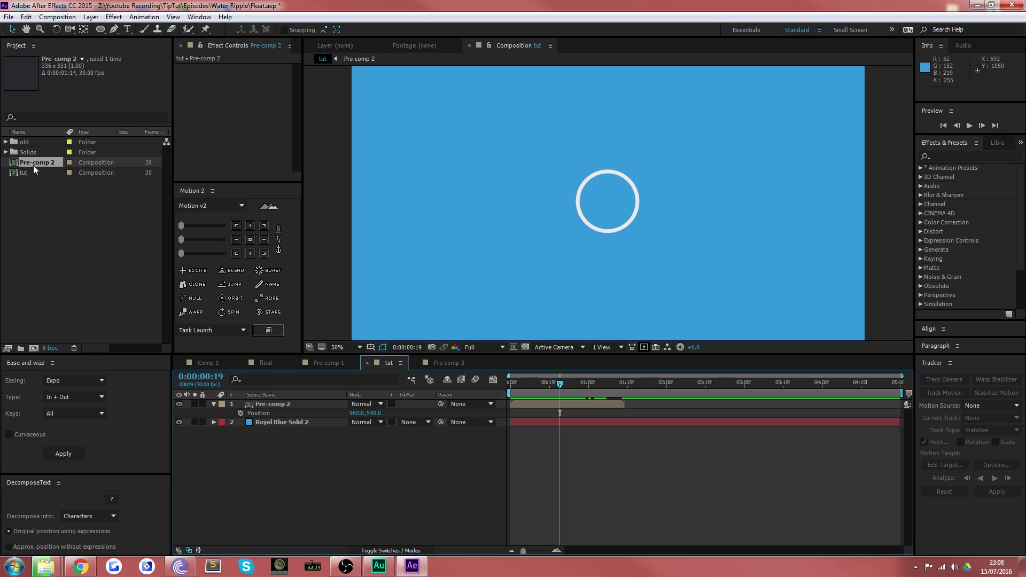
{"action": "left_click", "coordinate": [6, 142]}
{"action": "left_click", "coordinate": [30, 184]}
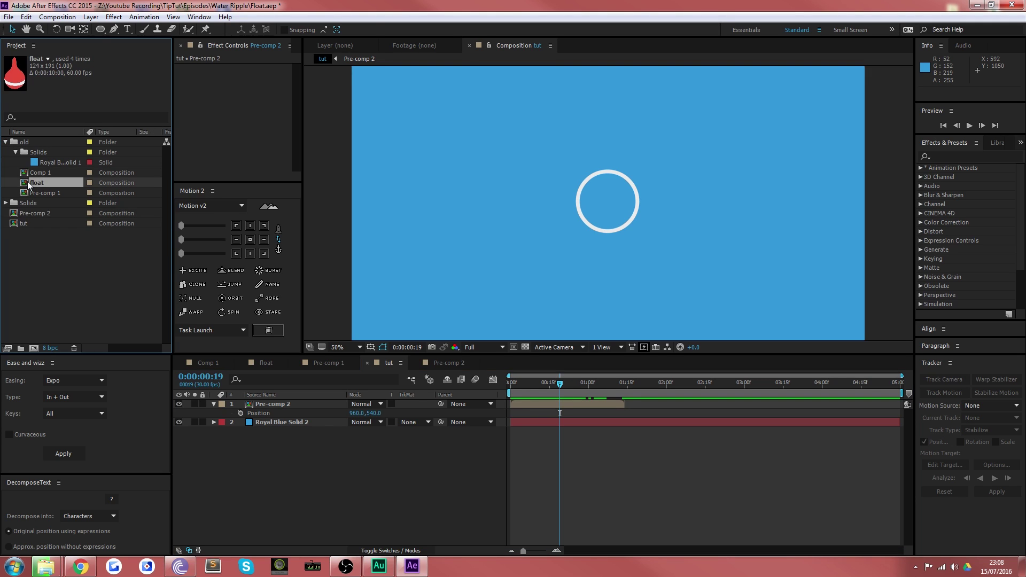
{"action": "left_click", "coordinate": [29, 193]}
{"action": "double_click", "coordinate": [29, 173]}
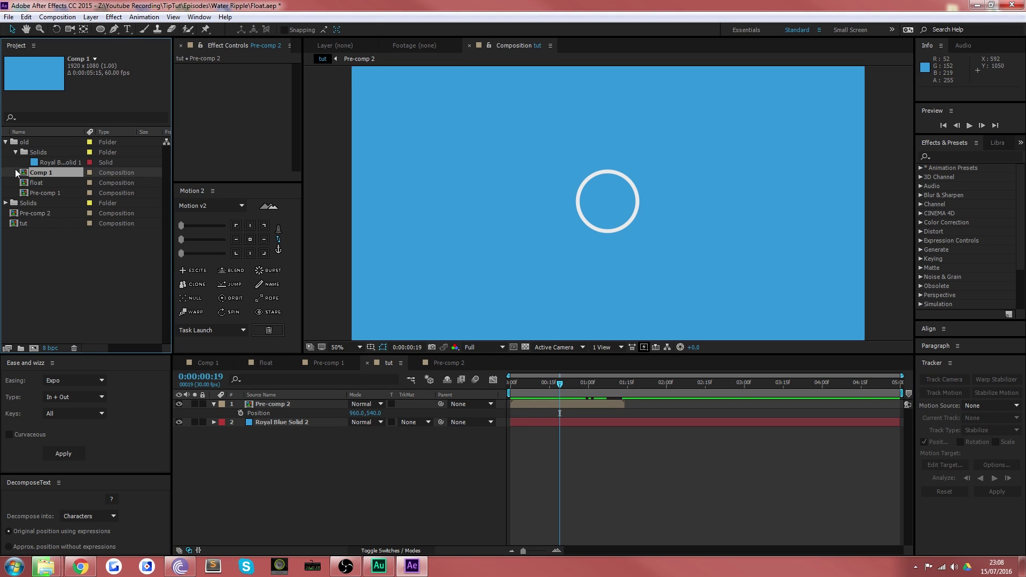
{"action": "mouse_move", "coordinate": [622, 390]}
{"action": "left_mouse_down"}
{"action": "mouse_move", "coordinate": [577, 393]}
{"action": "mouse_move", "coordinate": [607, 393]}
{"action": "left_mouse_up"}
{"action": "scroll", "coordinate": [604, 249], "scroll_direction": "up", "scroll_amount": 4}
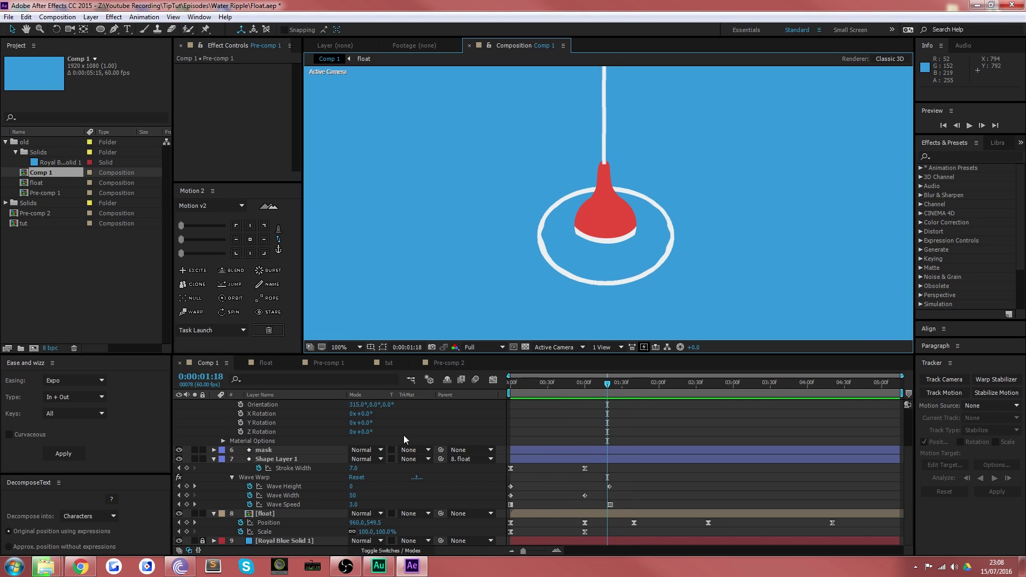
{"action": "left_click", "coordinate": [273, 515]}
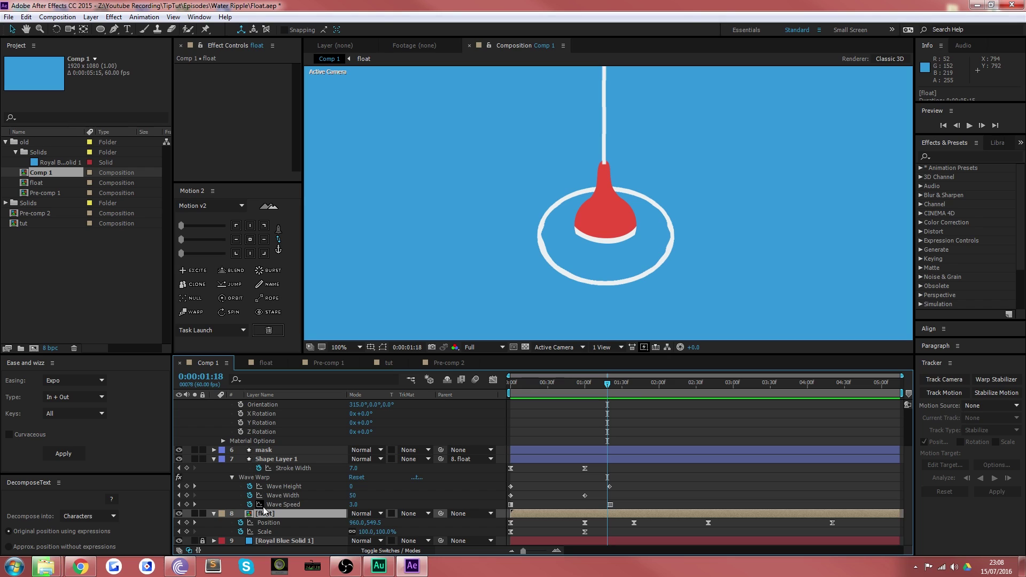
{"action": "scroll", "coordinate": [302, 480], "scroll_direction": "up", "scroll_amount": 3}
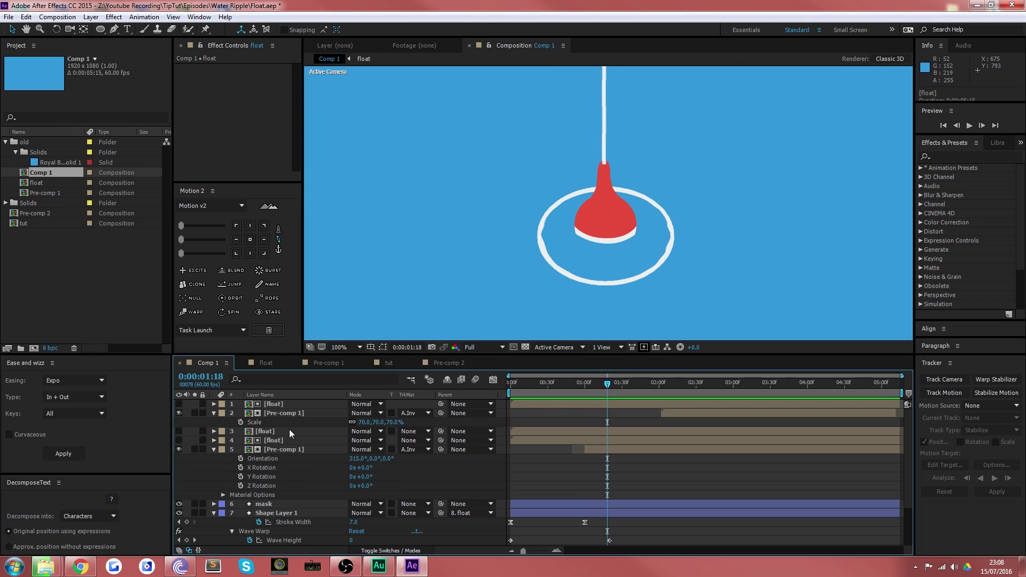
{"action": "left_click_drag", "start_coordinate": [293, 446], "coordinate": [290, 436]}
{"action": "double_click", "coordinate": [275, 431]}
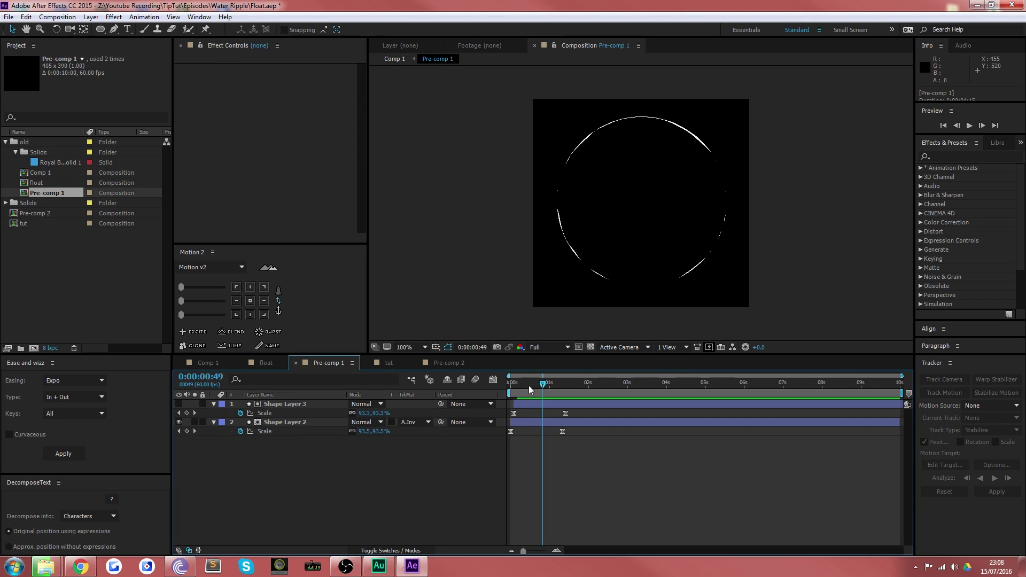
{"action": "left_click_drag", "start_coordinate": [530, 389], "coordinate": [538, 385]}
{"action": "left_click", "coordinate": [291, 422]}
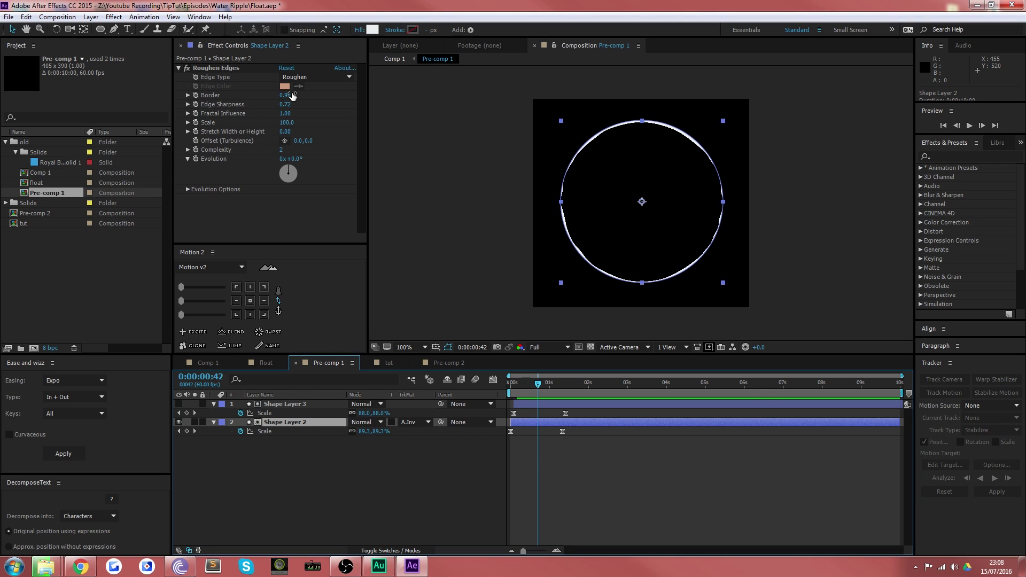
{"action": "left_click", "coordinate": [287, 406]}
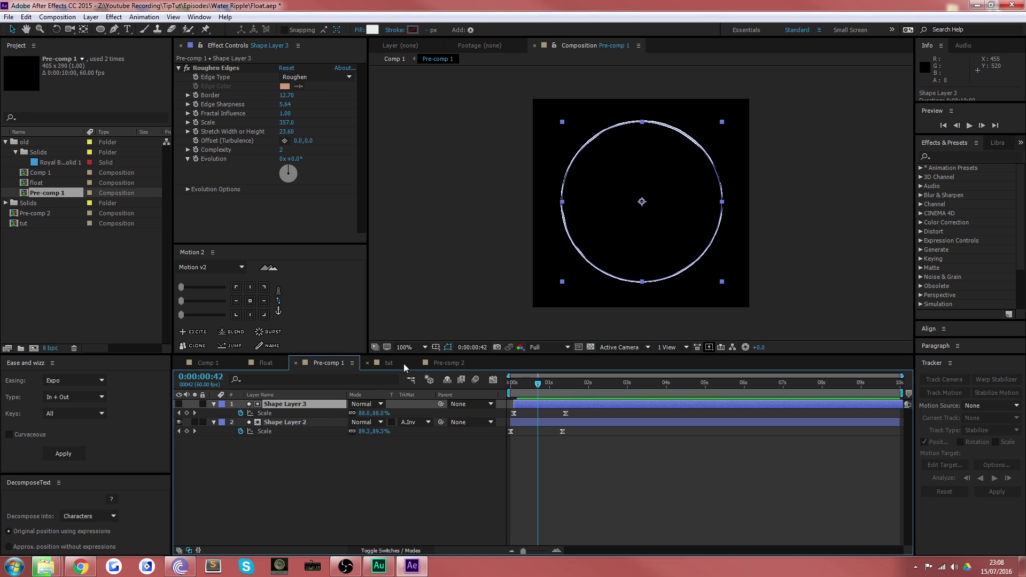
{"action": "left_click", "coordinate": [385, 363]}
{"action": "left_click", "coordinate": [281, 406]}
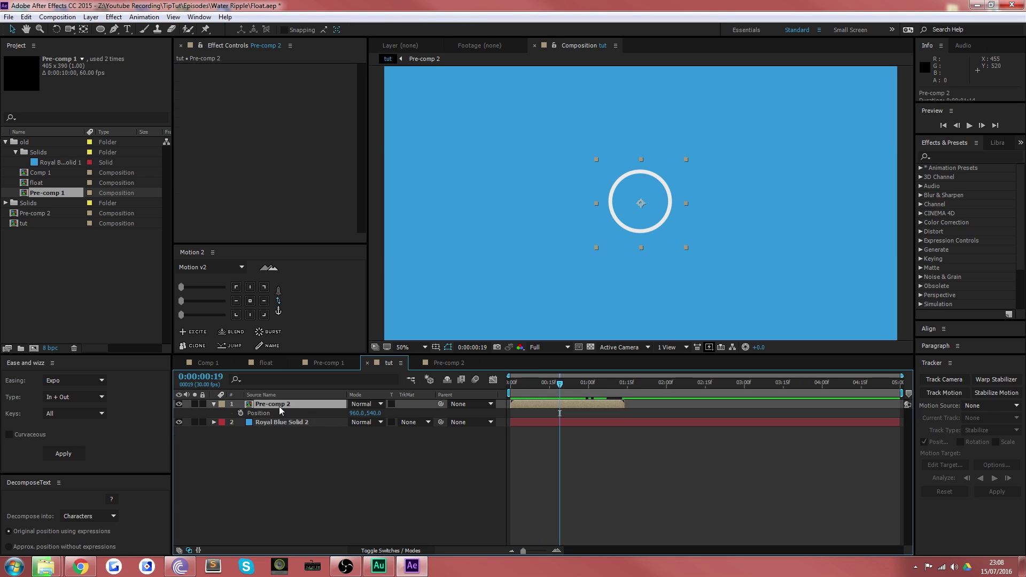
- Find Roughen Edges by searching 'roug', drop it onto the ring layer, and scrub to preview
{"action": "left_click", "coordinate": [956, 156]}
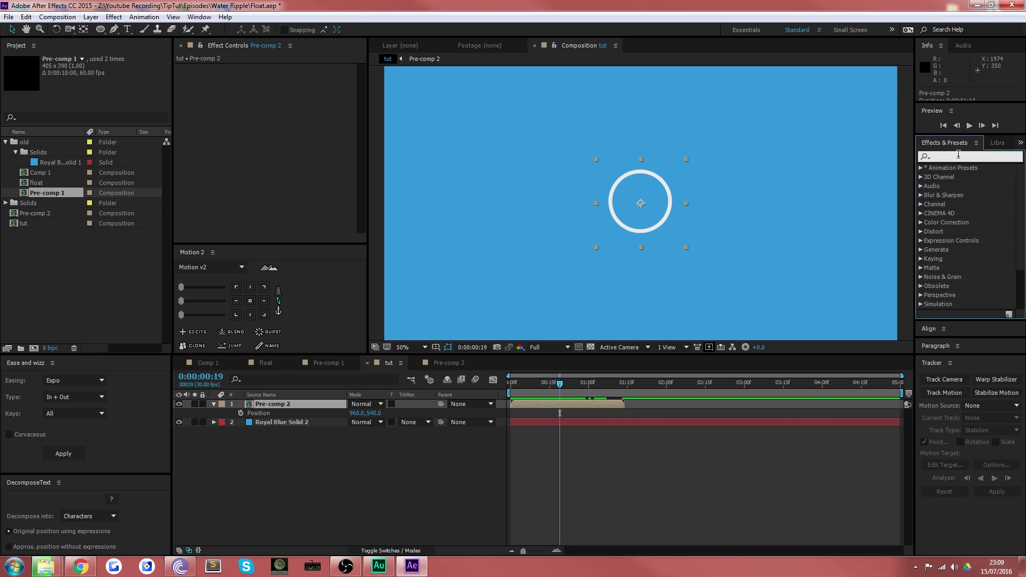
{"action": "type", "text": "roug"}
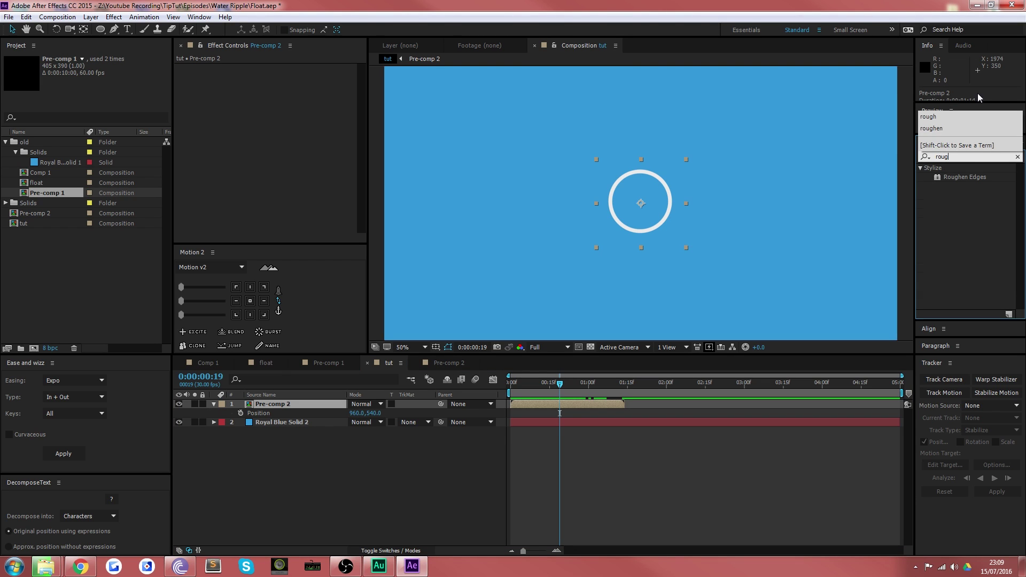
{"action": "left_click_drag", "start_coordinate": [956, 177], "coordinate": [659, 225]}
{"action": "scroll", "coordinate": [648, 225], "scroll_direction": "up", "scroll_amount": 4}
{"action": "scroll", "coordinate": [643, 204], "scroll_direction": "down", "scroll_amount": 2}
{"action": "left_click_drag", "start_coordinate": [541, 383], "coordinate": [575, 383]}
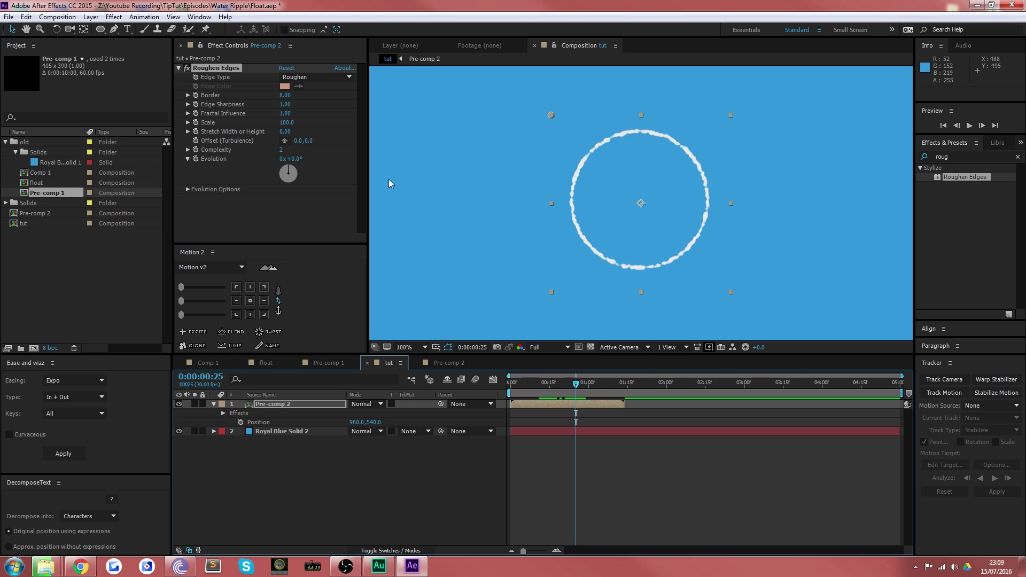
- Set Roughen Edges Border to 4.30, Edge Sharpness to 10.00 and Fractal Influence to 0.62
{"action": "left_click_drag", "start_coordinate": [284, 97], "coordinate": [248, 95]}
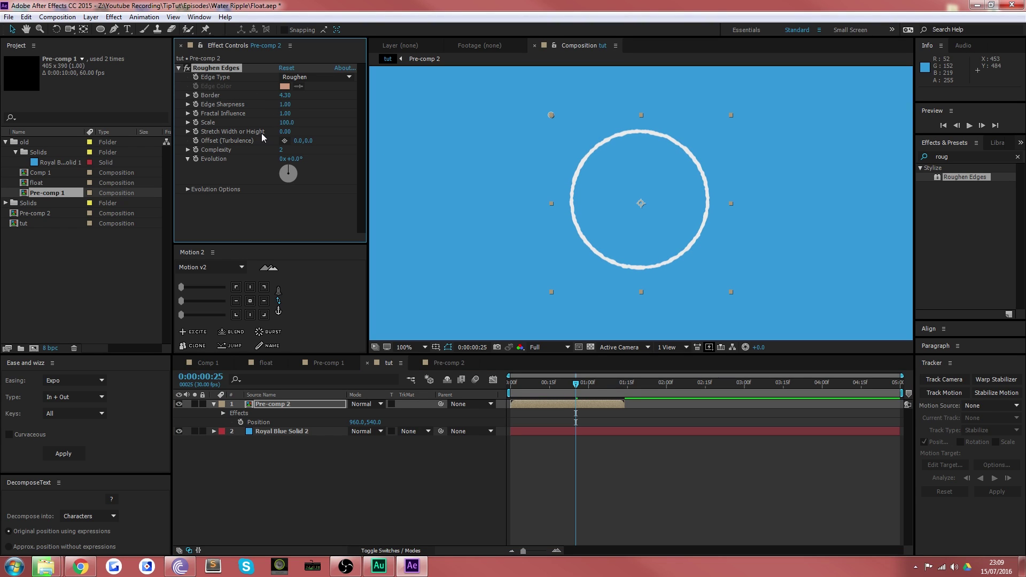
{"action": "left_click", "coordinate": [288, 105]}
{"action": "type", "text": "100"}
{"action": "key", "text": "Return"}
{"action": "left_click_drag", "start_coordinate": [281, 113], "coordinate": [264, 113]}
{"action": "left_click_drag", "start_coordinate": [876, 128], "coordinate": [882, 129]}
- Set the roughening Scale to 405 and Complexity to 4, then rewind to check the ring
{"action": "left_click_drag", "start_coordinate": [287, 122], "coordinate": [773, 110]}
{"action": "left_click_drag", "start_coordinate": [695, 113], "coordinate": [470, 120]}
{"action": "mouse_move", "coordinate": [575, 385]}
{"action": "left_mouse_down"}
{"action": "mouse_move", "coordinate": [524, 384]}
{"action": "mouse_move", "coordinate": [600, 375]}
{"action": "mouse_move", "coordinate": [588, 376]}
{"action": "left_mouse_up"}
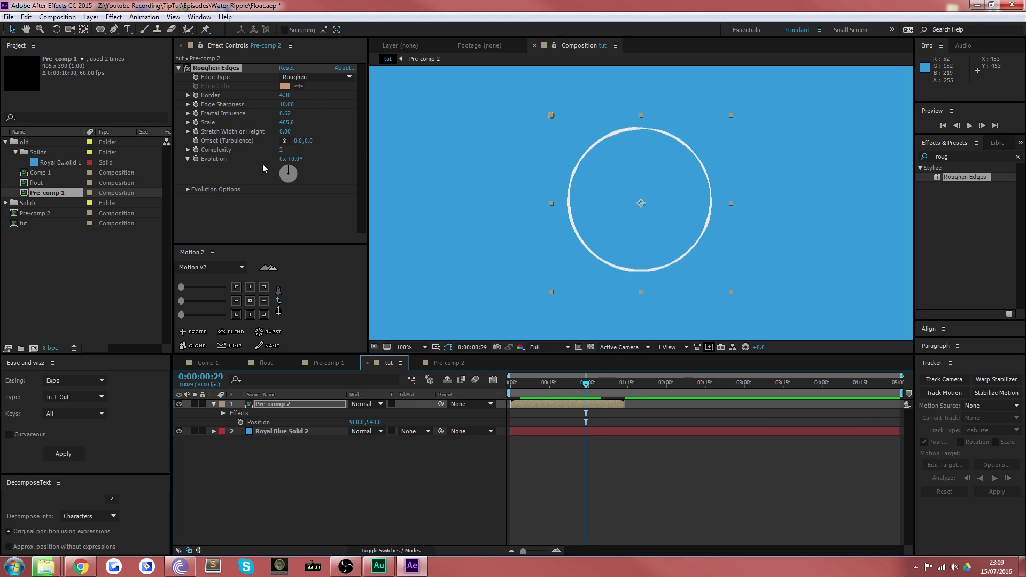
{"action": "left_click", "coordinate": [362, 149]}
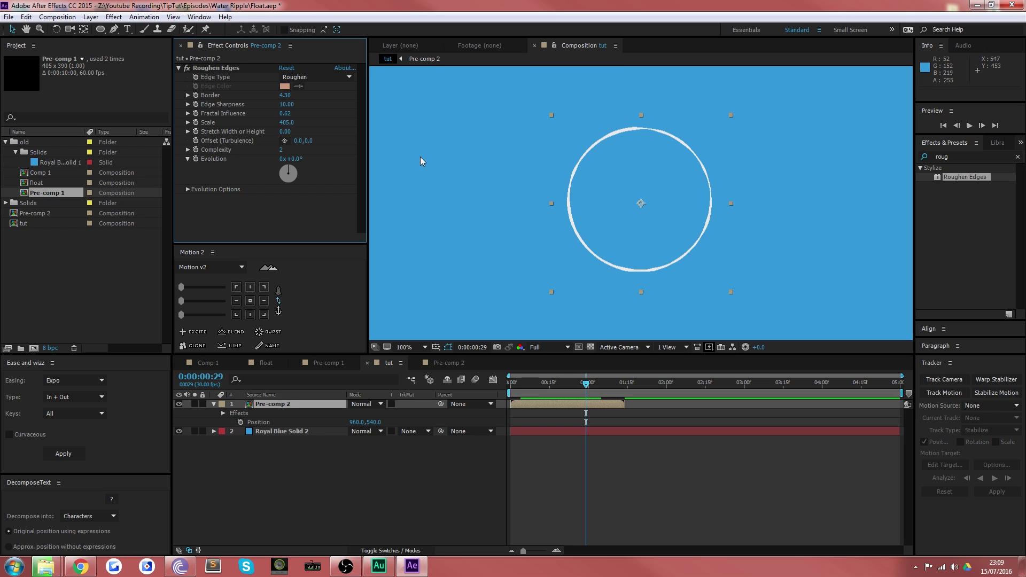
{"action": "left_click_drag", "start_coordinate": [281, 150], "coordinate": [347, 156]}
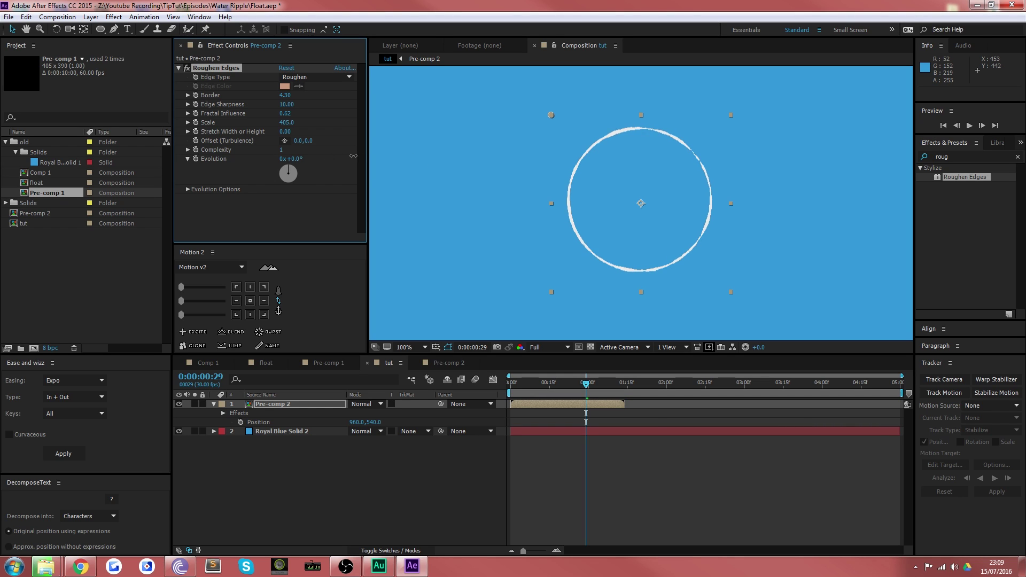
{"action": "left_click", "coordinate": [281, 150]}
{"action": "left_click", "coordinate": [578, 384]}
{"action": "left_click_drag", "start_coordinate": [578, 386], "coordinate": [500, 395]}
- Set the work area end at 1:15, trim the tut comp to it, and play a preview
{"action": "key", "text": "comma"}
{"action": "key", "text": "comma"}
{"action": "key", "text": "comma"}
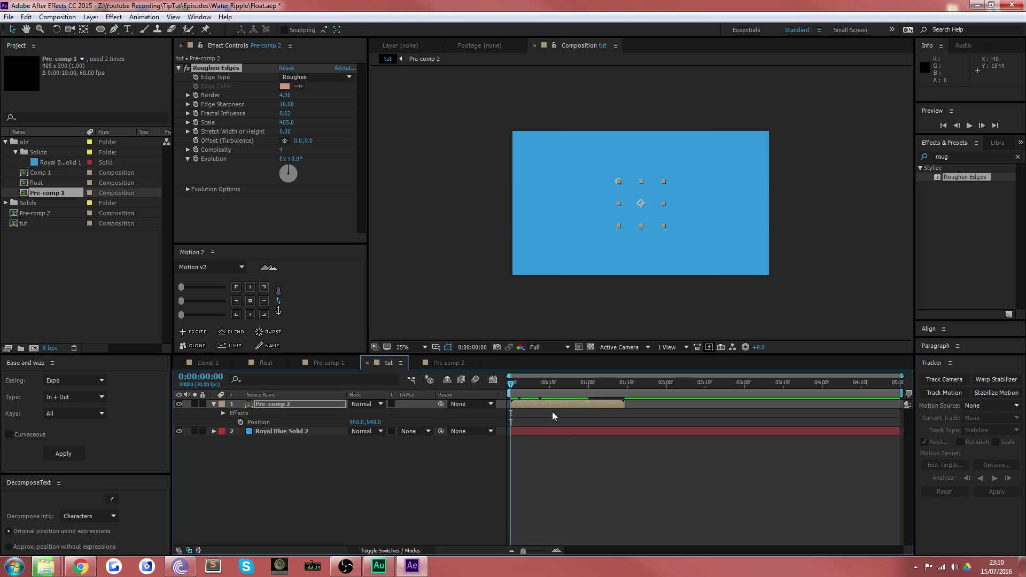
{"action": "left_click_drag", "start_coordinate": [637, 385], "coordinate": [627, 388]}
{"action": "key", "text": "n"}
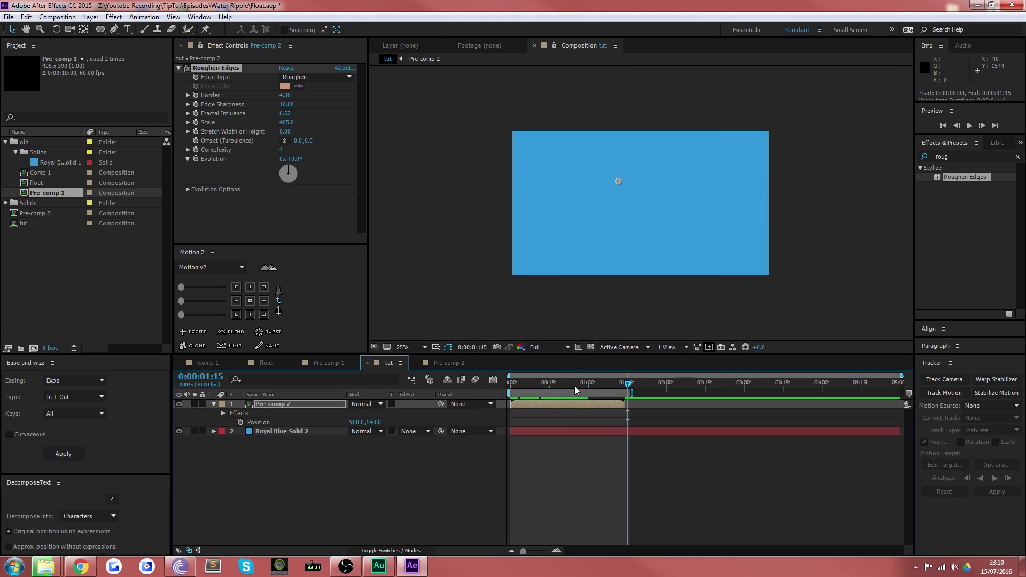
{"action": "right_click", "coordinate": [575, 390]}
{"action": "left_click", "coordinate": [585, 425]}
{"action": "key", "text": "space"}
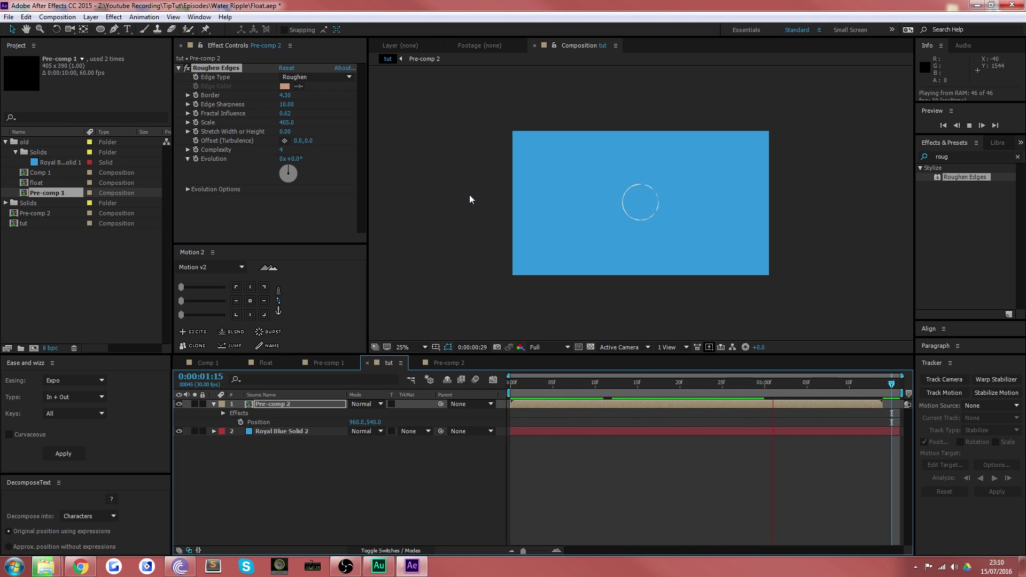
{"action": "key", "text": "period"}
{"action": "key", "text": "period"}
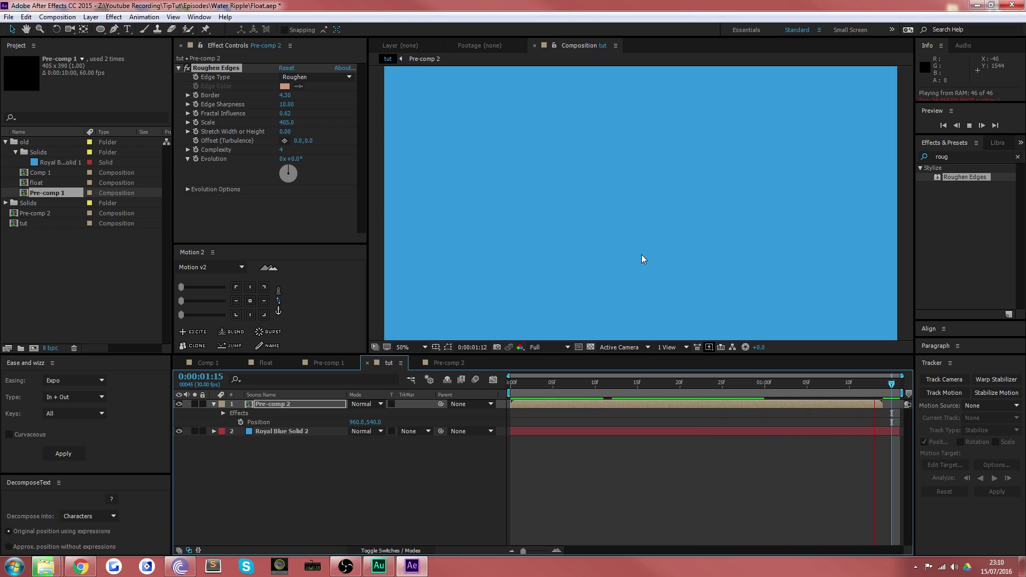
- Stop playback, park the playhead near 0:00:00:29, and zoom the viewer to 50%
{"action": "key", "text": "comma"}
{"action": "key", "text": "comma"}
{"action": "key", "text": "comma"}
{"action": "key", "text": "comma"}
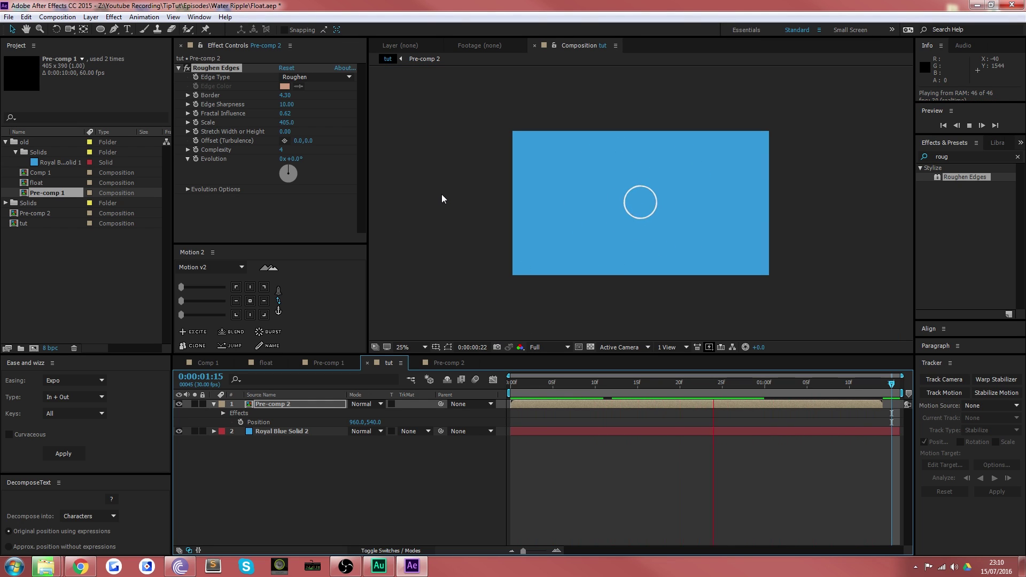
{"action": "key", "text": "space"}
{"action": "left_click_drag", "start_coordinate": [558, 382], "coordinate": [756, 382]}
{"action": "key", "text": "period"}
{"action": "key", "text": "period"}
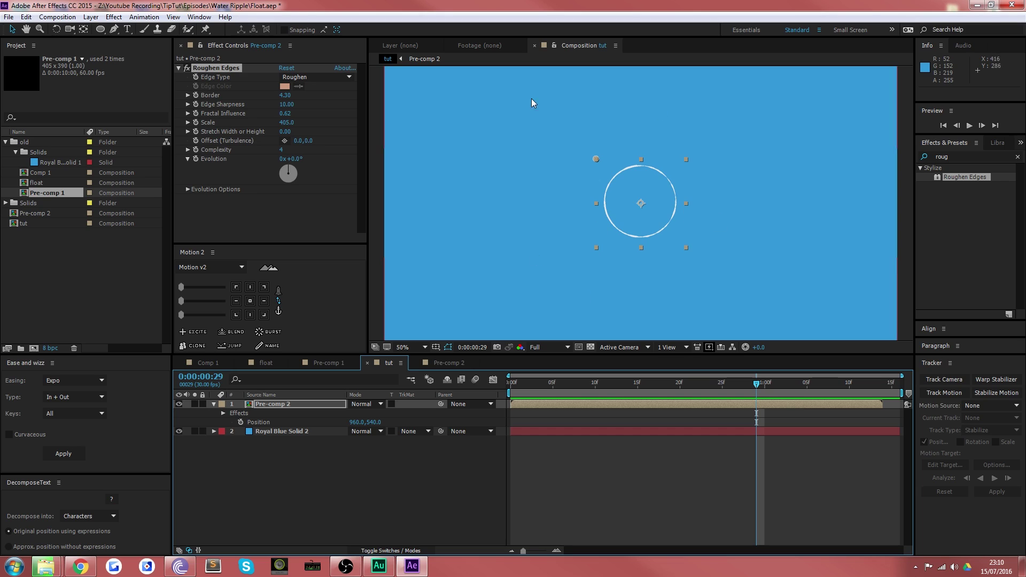